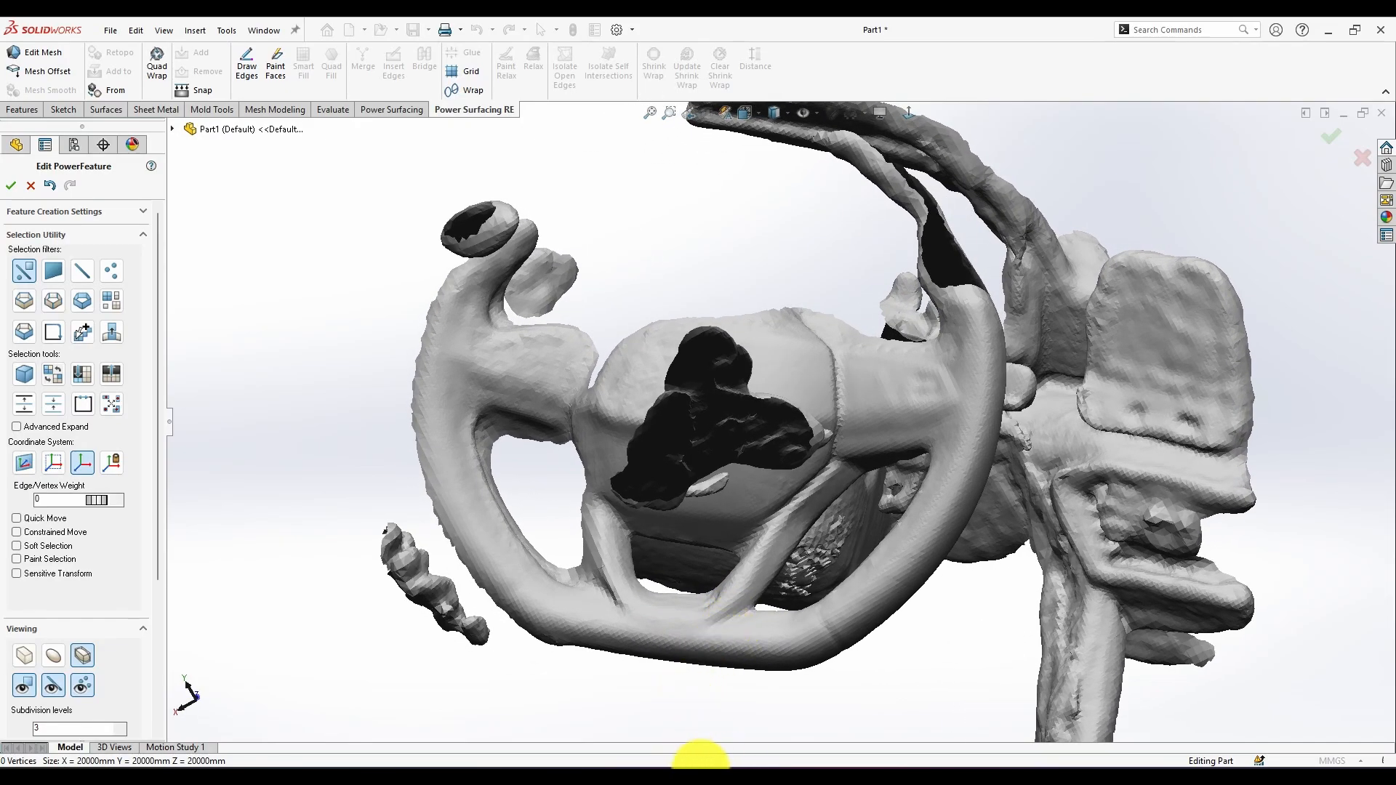
# - Examine the reference photo of the Cupra steering wheel, then return to the scanned mesh in SOLIDWORKS
pyautogui.click(733, 784)
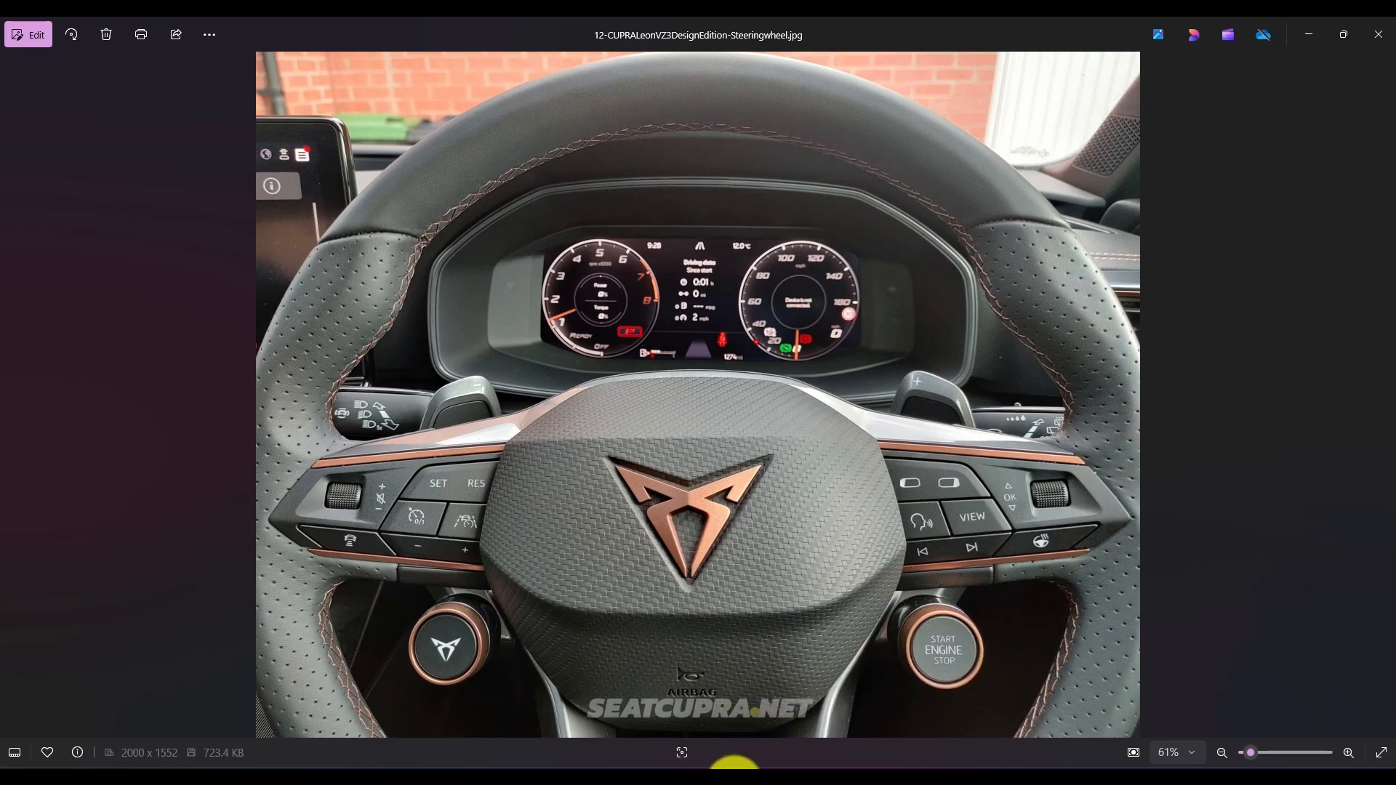
pyautogui.moveTo(734, 778)
pyautogui.click(737, 741)
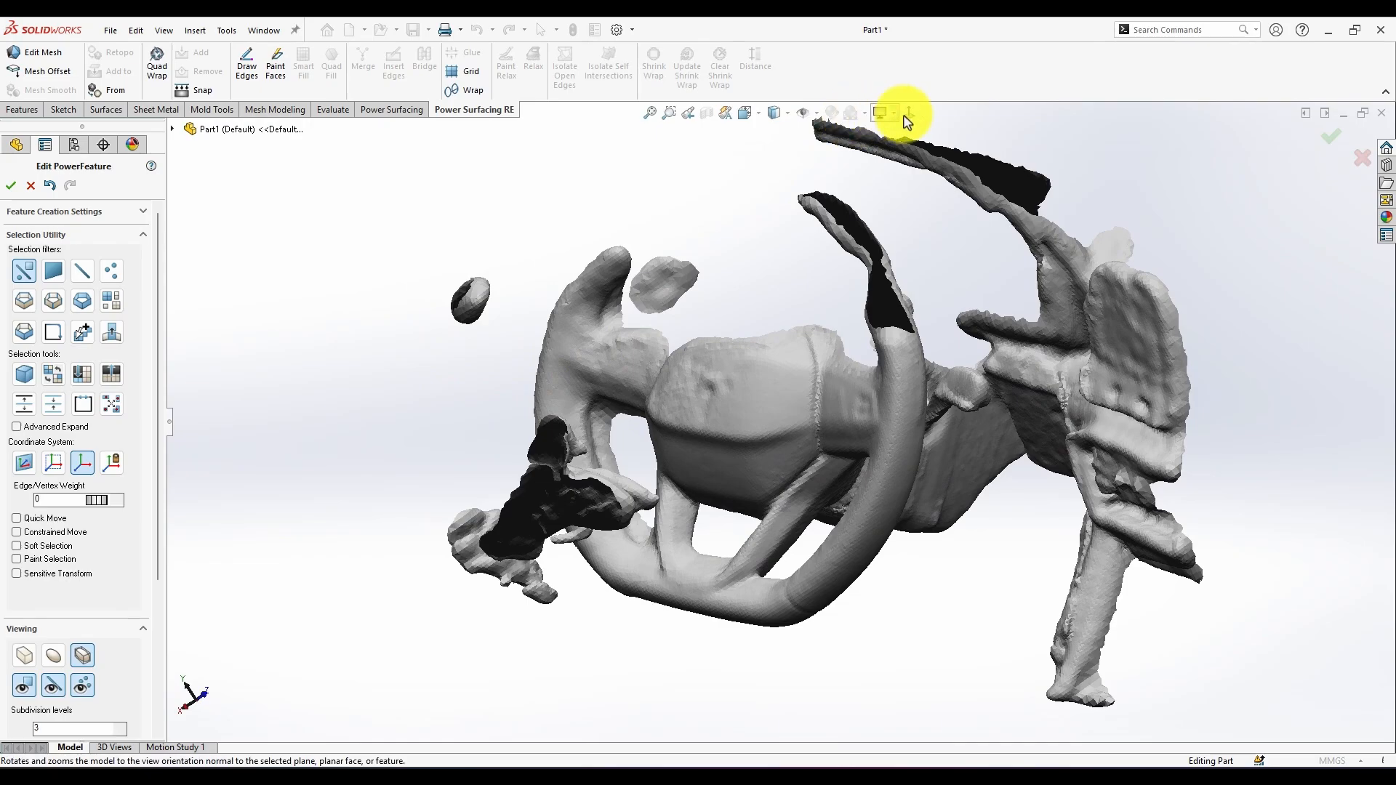
# - Start Edit Mesh, select the main connected steering wheel mesh, invert the selection and delete the loose scan fragments
pyautogui.click(907, 116)
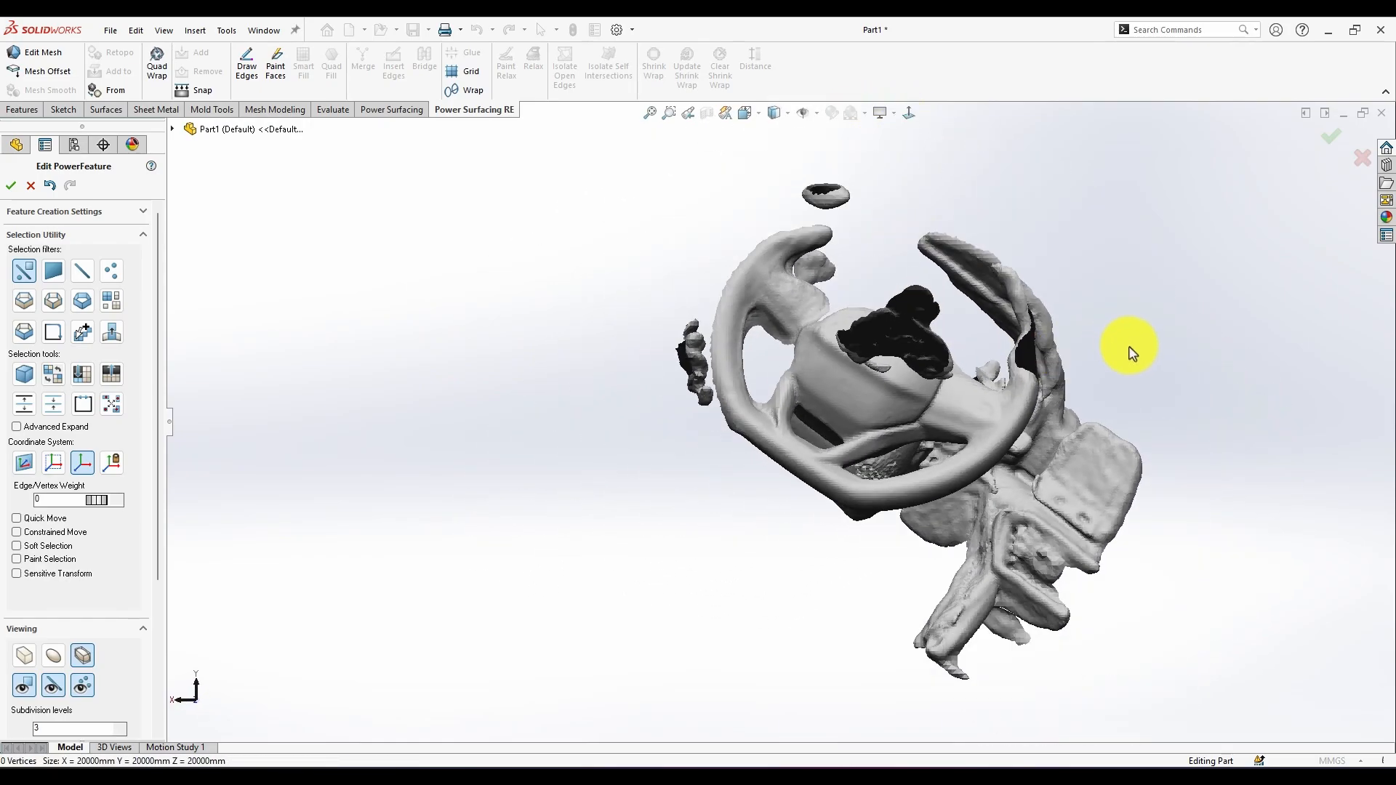
pyautogui.scroll(2, 696, 411)
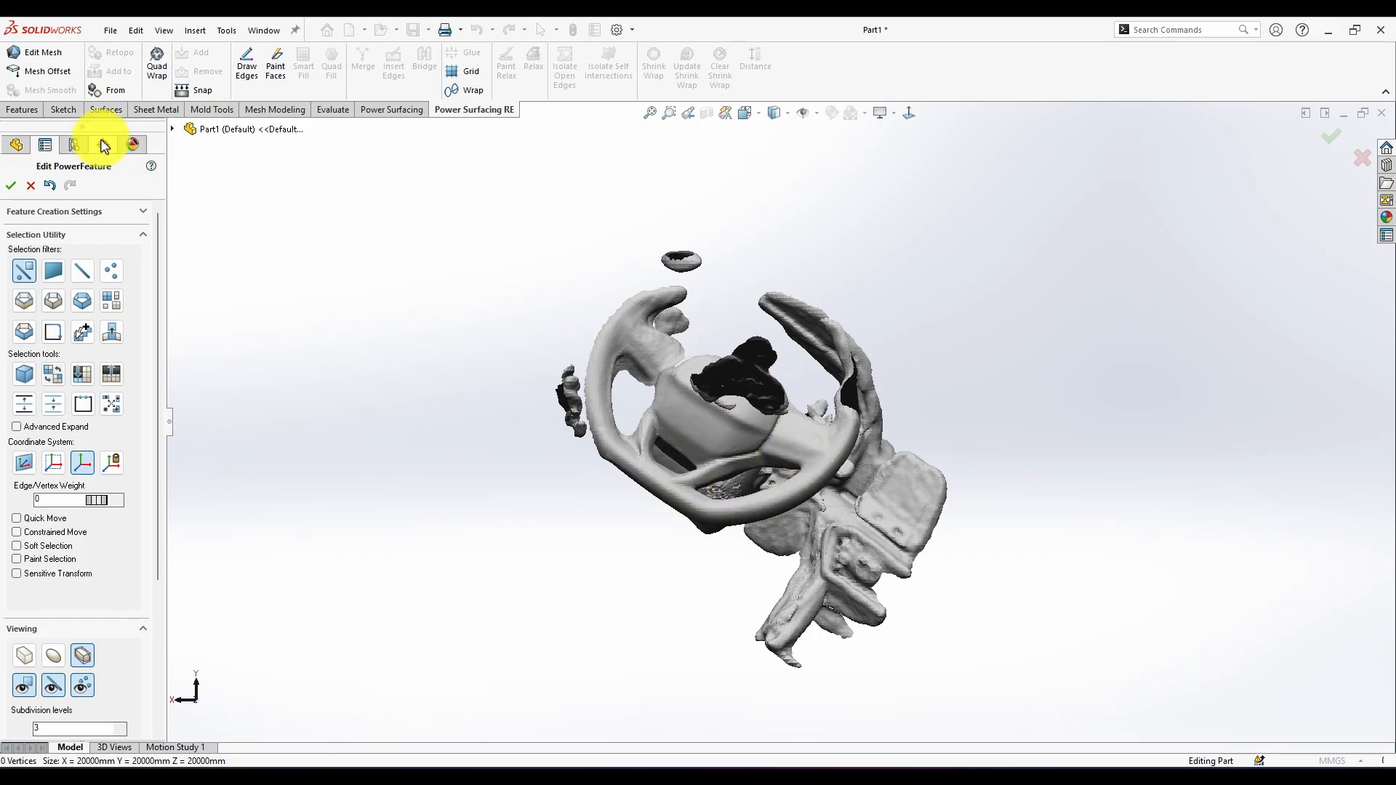
pyautogui.click(39, 58)
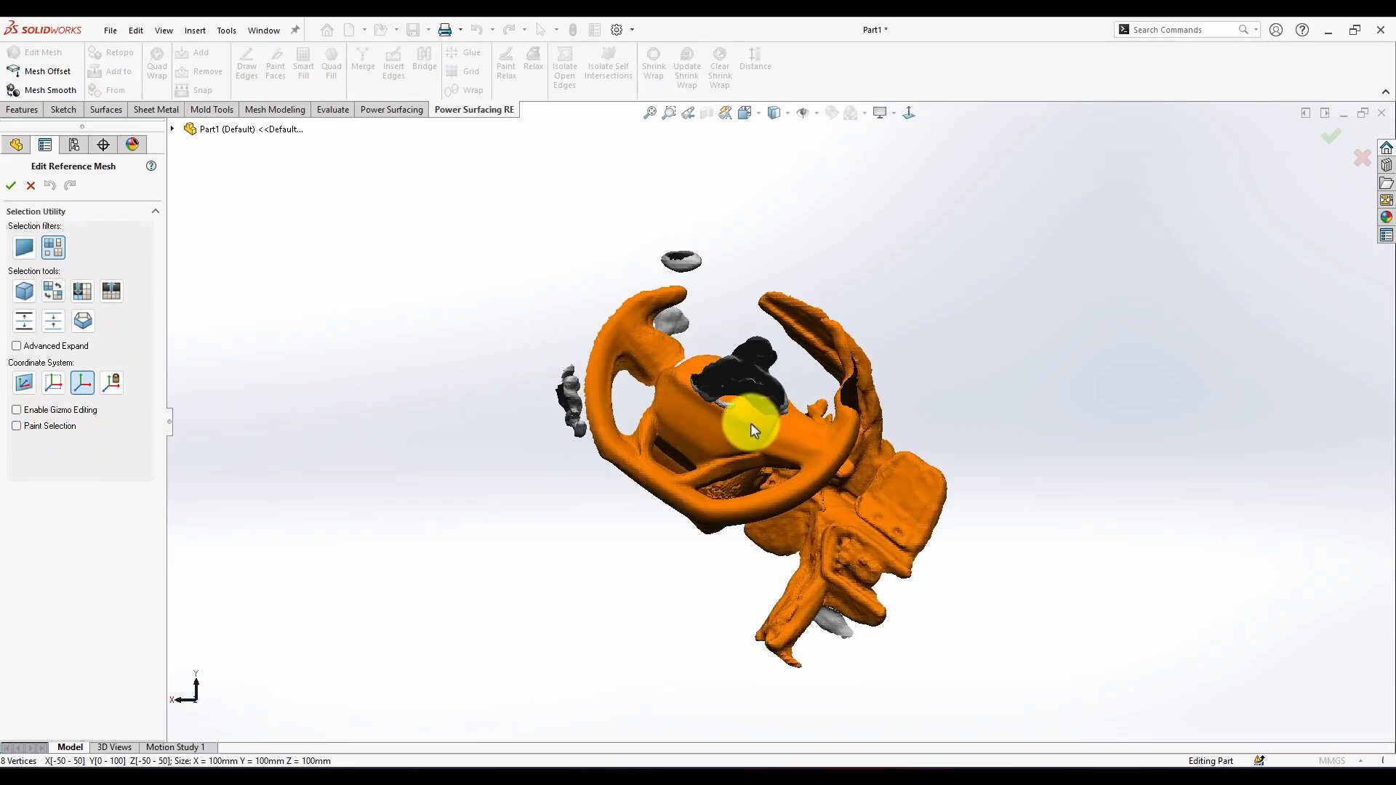
pyautogui.scroll(2, 727, 456)
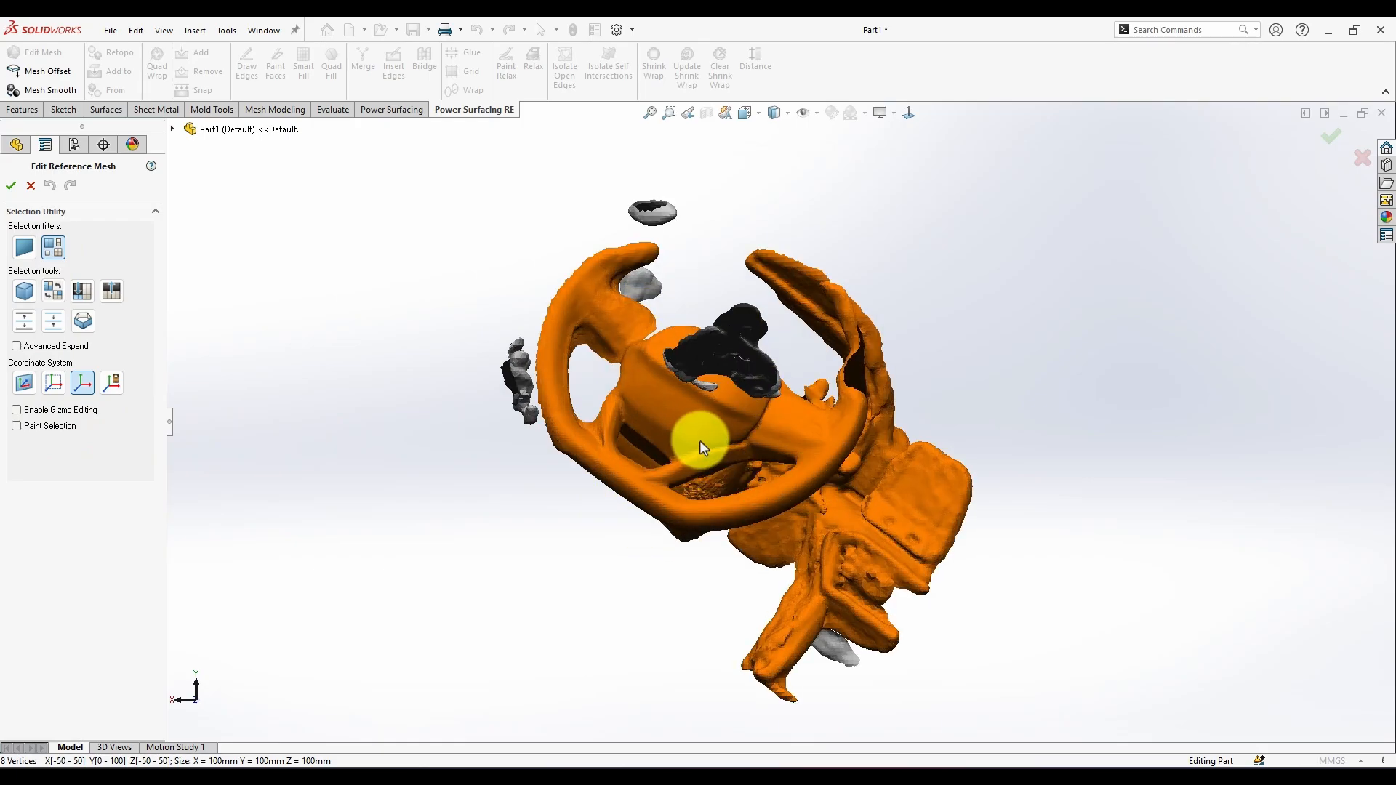
pyautogui.click(700, 443)
pyautogui.moveTo(640, 457); pyautogui.dragTo(362, 545, button='middle')
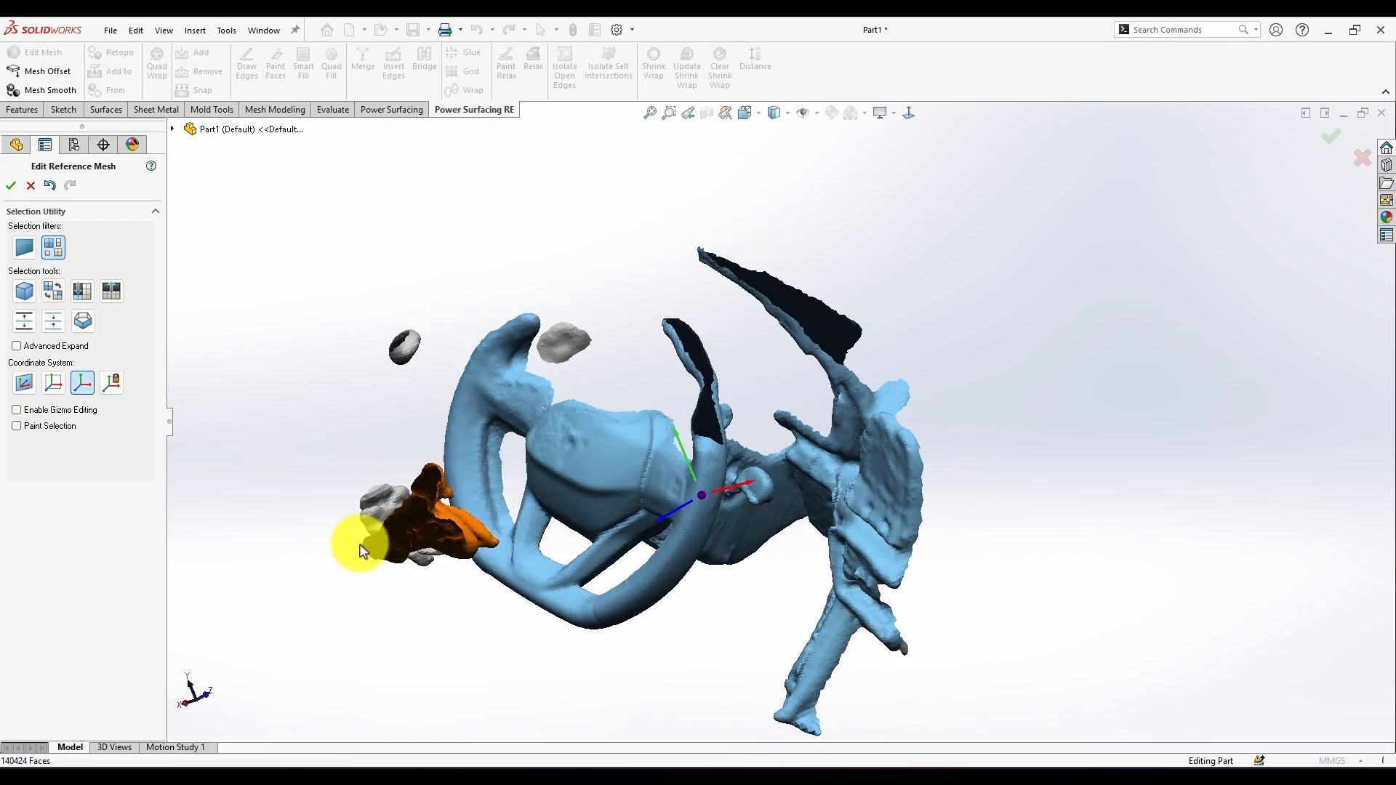
pyautogui.click(52, 292)
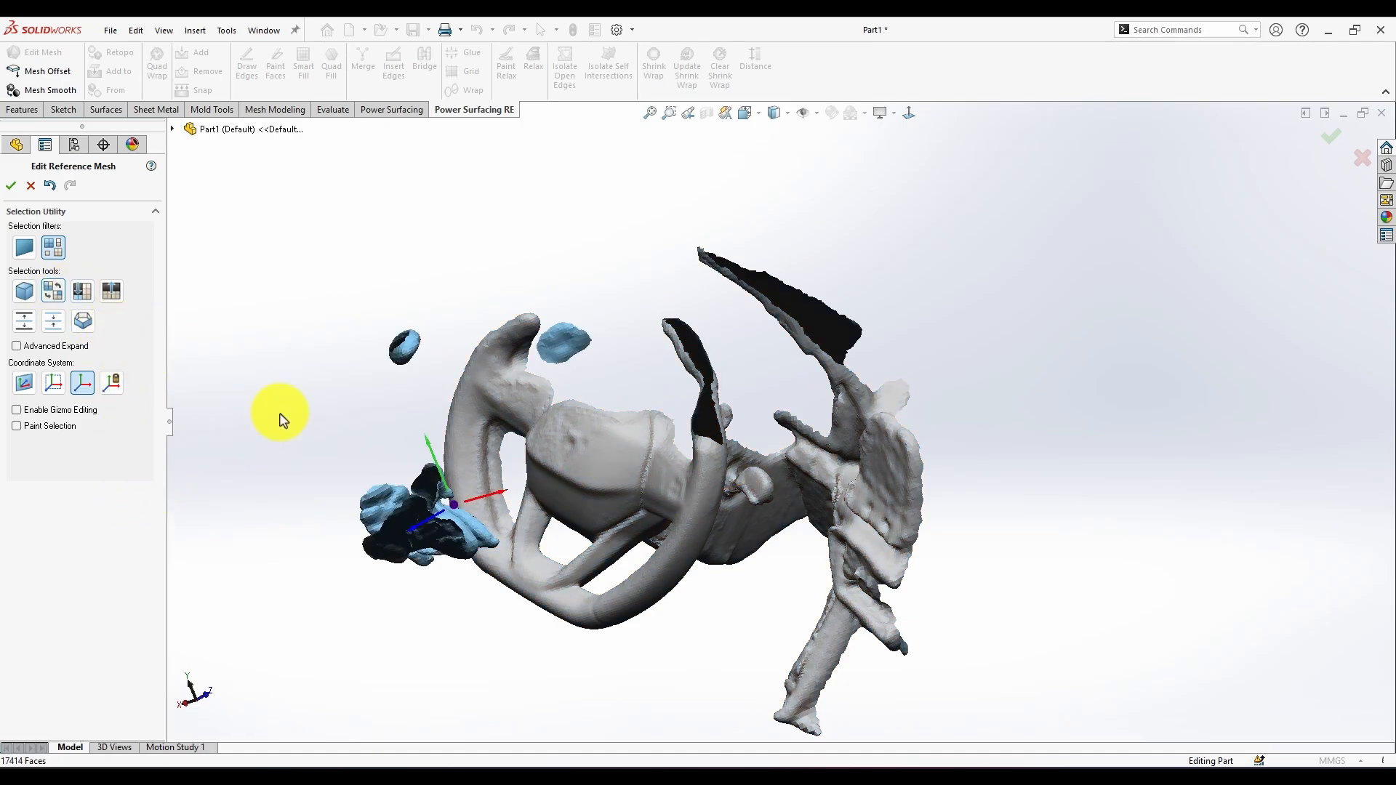
pyautogui.press('Delete')
# - Paint-select a band across the steering column with brush size 50 and delete it to detach the dashboard scan
pyautogui.moveTo(562, 664)
pyautogui.mouseDown(button='middle')
pyautogui.moveTo(549, 699)
pyautogui.moveTo(555, 688)
pyautogui.mouseUp(button='middle')
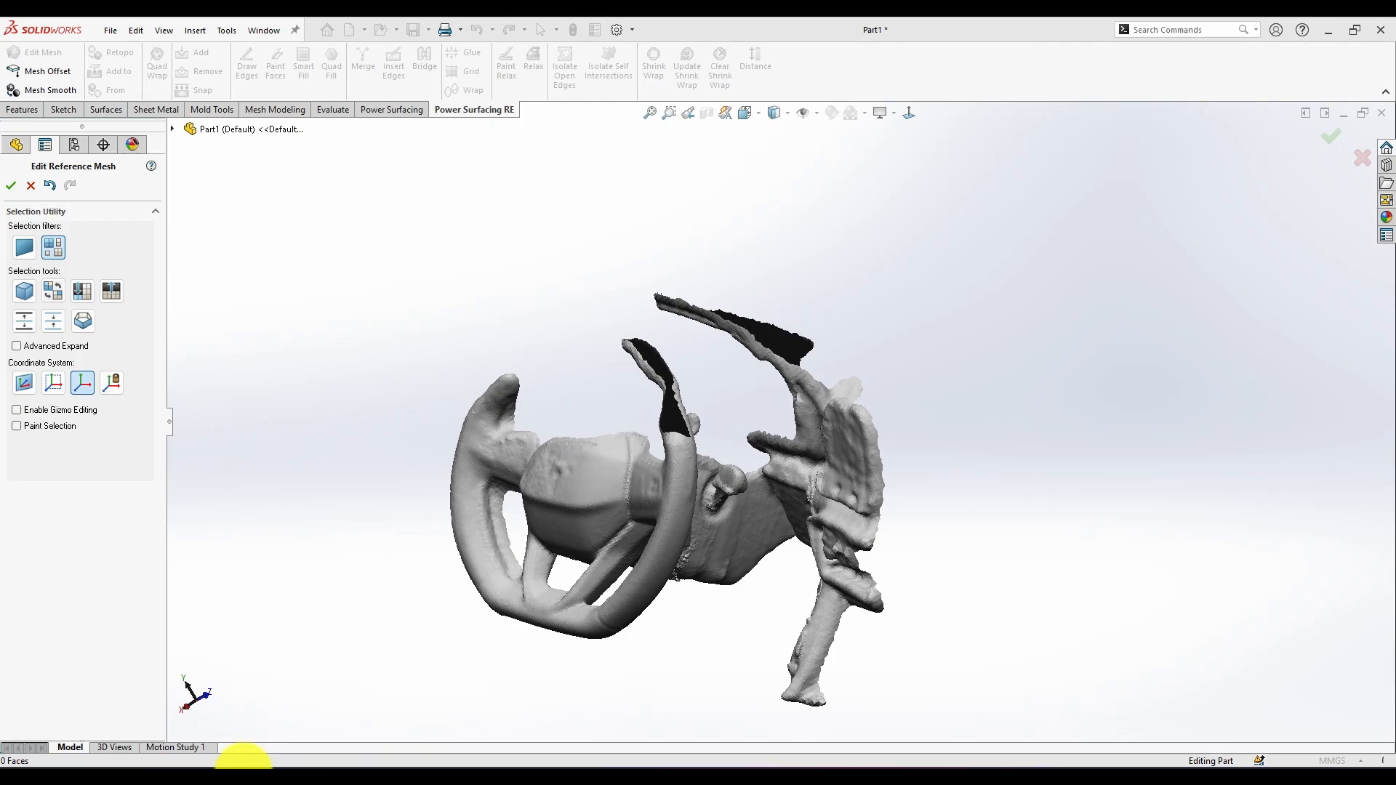
pyautogui.moveTo(293, 564); pyautogui.dragTo(314, 480, button='middle')
pyautogui.keyDown('ctrl'); pyautogui.moveTo(314, 480); pyautogui.dragTo(67, 461, button='middle'); pyautogui.keyUp('ctrl')
pyautogui.moveTo(689, 564); pyautogui.dragTo(665, 577, button='middle')
pyautogui.moveTo(652, 585)
pyautogui.mouseDown()
pyautogui.moveTo(669, 510)
pyautogui.moveTo(645, 598)
pyautogui.mouseUp()
pyautogui.moveTo(644, 599)
pyautogui.mouseDown(button='middle')
pyautogui.moveTo(609, 667)
pyautogui.moveTo(624, 615)
pyautogui.moveTo(602, 629)
pyautogui.mouseUp(button='middle')
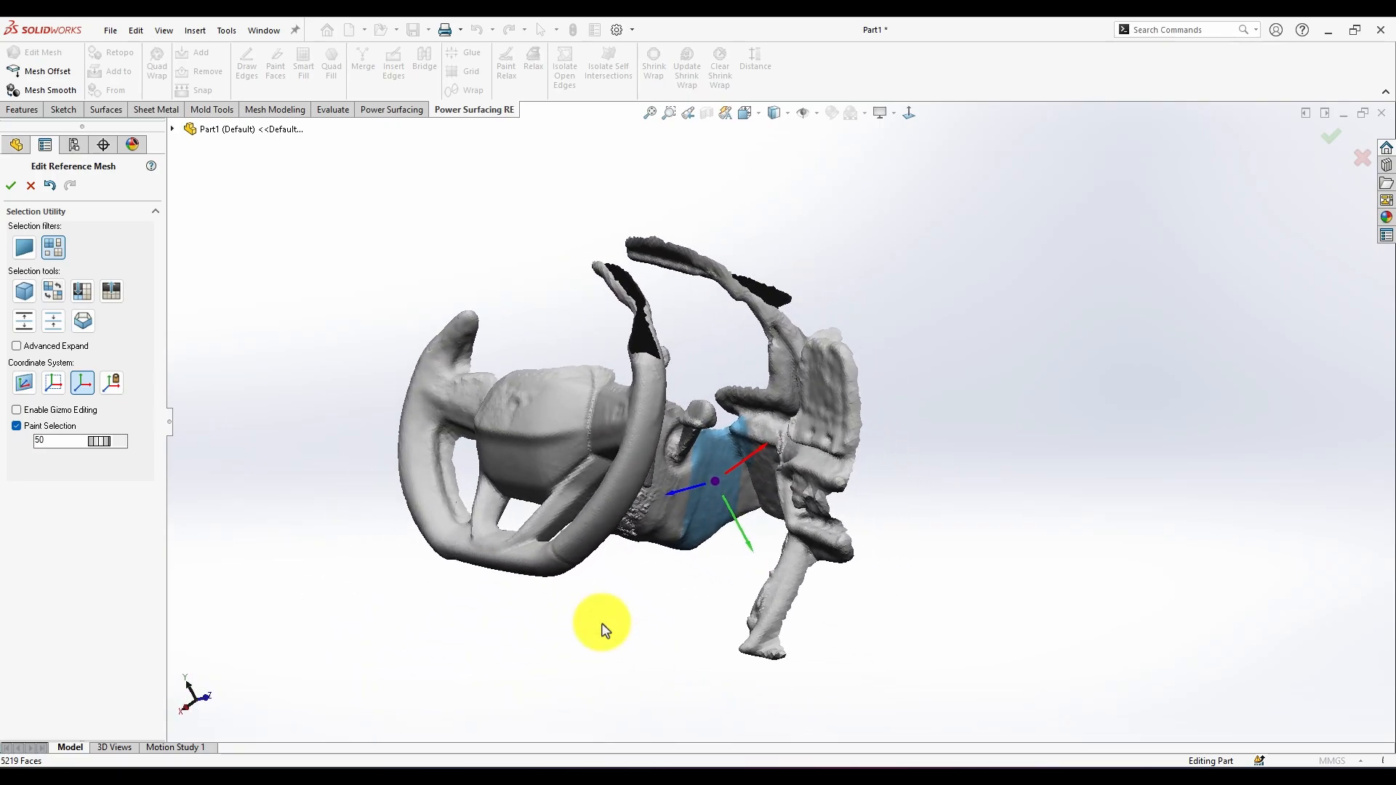
pyautogui.press('Delete')
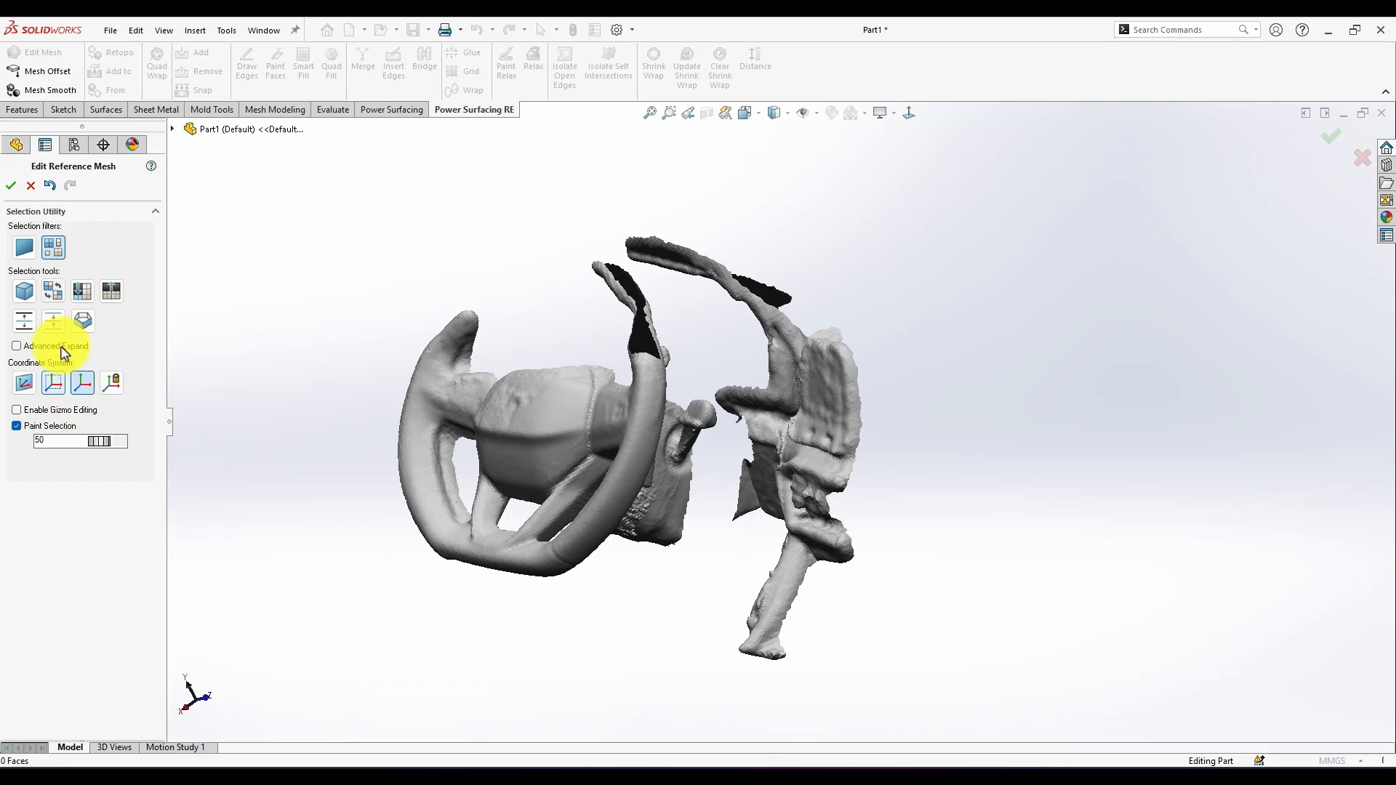
# - Paint-select the remaining connecting areas on the upper wheel rim and behind the wheel, and delete those faces
pyautogui.moveTo(638, 328); pyautogui.dragTo(659, 343, button='middle')
pyautogui.scroll(-3, 658, 343)
pyautogui.moveTo(779, 354)
pyautogui.mouseDown()
pyautogui.moveTo(788, 367)
pyautogui.moveTo(816, 363)
pyautogui.mouseUp()
pyautogui.moveTo(808, 362); pyautogui.dragTo(797, 361)
pyautogui.moveTo(763, 365)
pyautogui.mouseDown(button='middle')
pyautogui.moveTo(580, 399)
pyautogui.moveTo(554, 426)
pyautogui.mouseUp(button='middle')
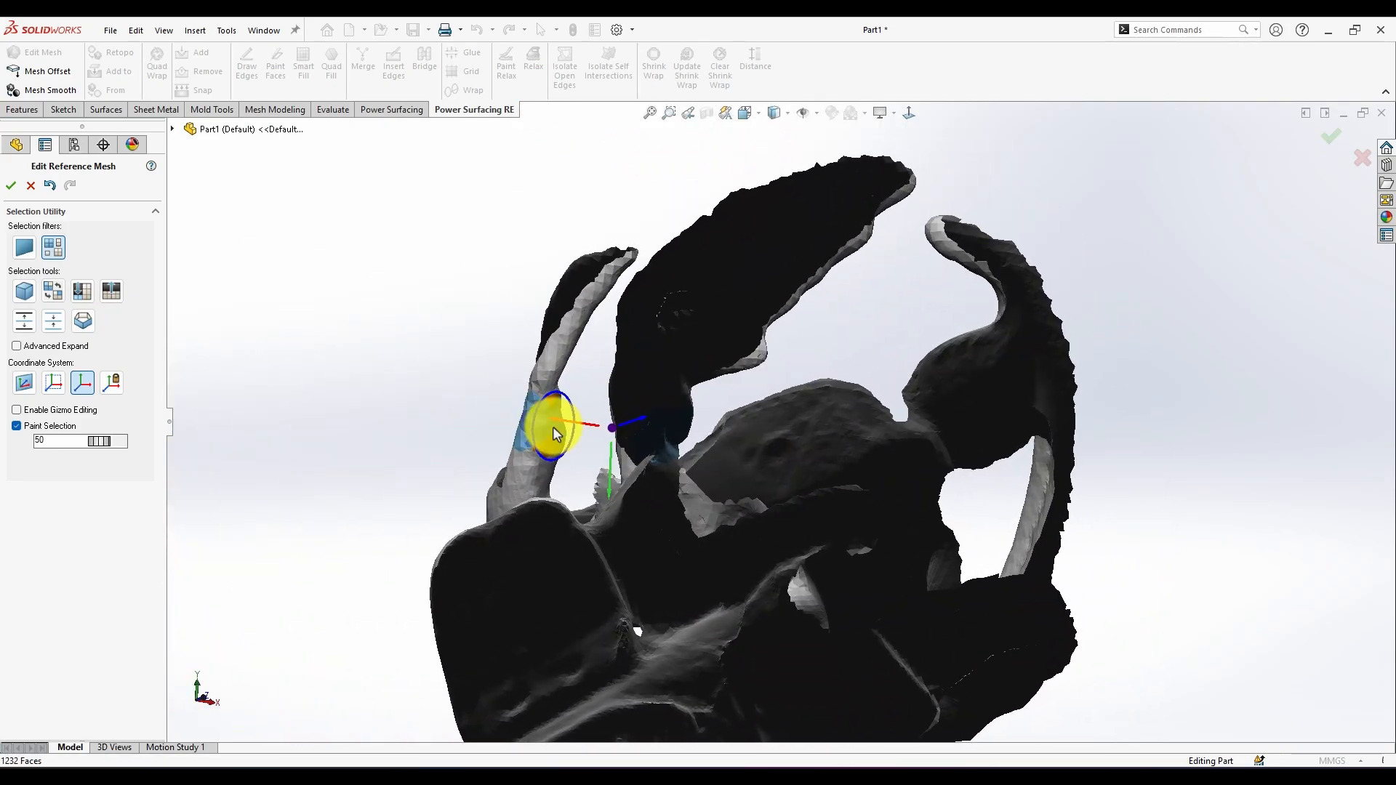
pyautogui.moveTo(539, 417); pyautogui.dragTo(558, 405)
pyautogui.press('Delete')
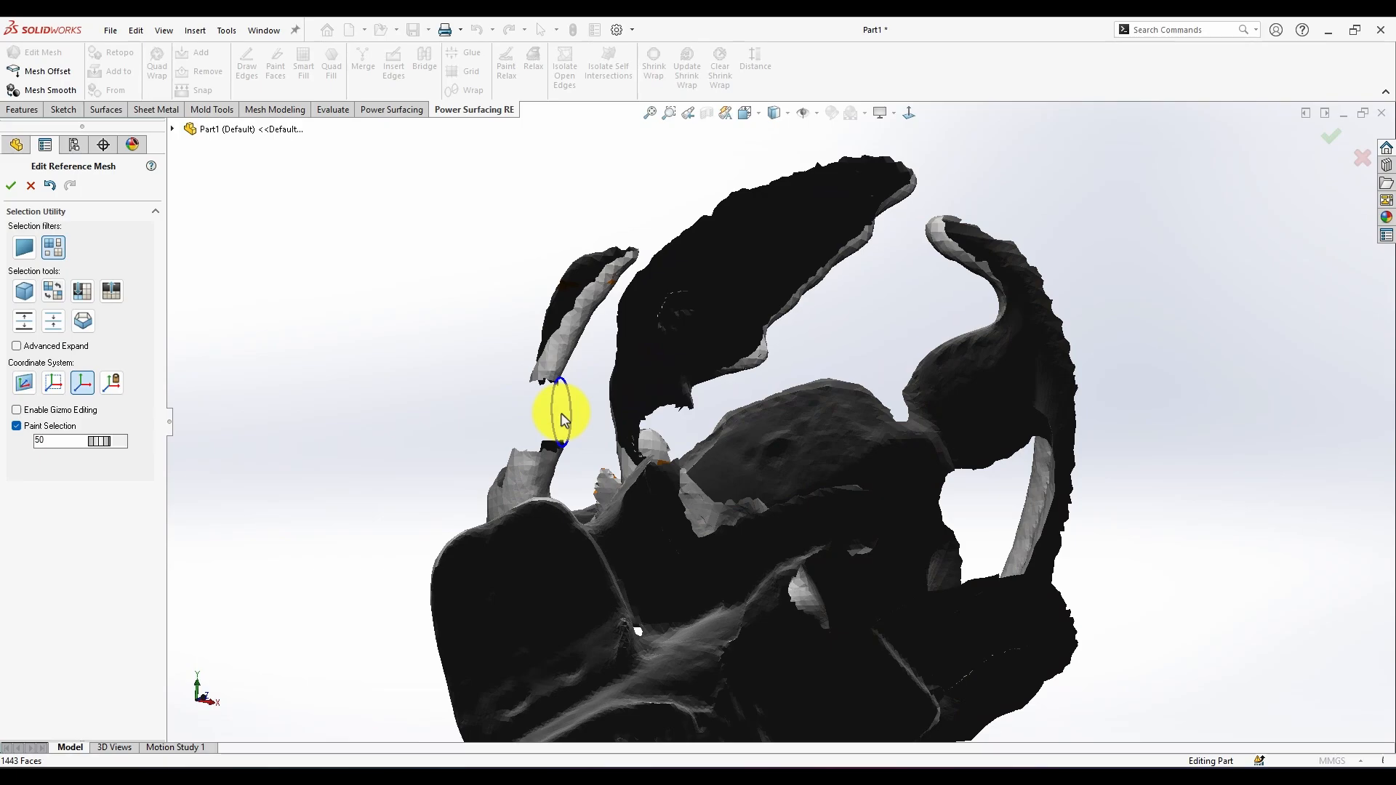
# - Select the connected steering wheel mesh, invert the selection and delete the dashboard and detached rim pieces
pyautogui.moveTo(561, 414); pyautogui.dragTo(560, 413, button='middle')
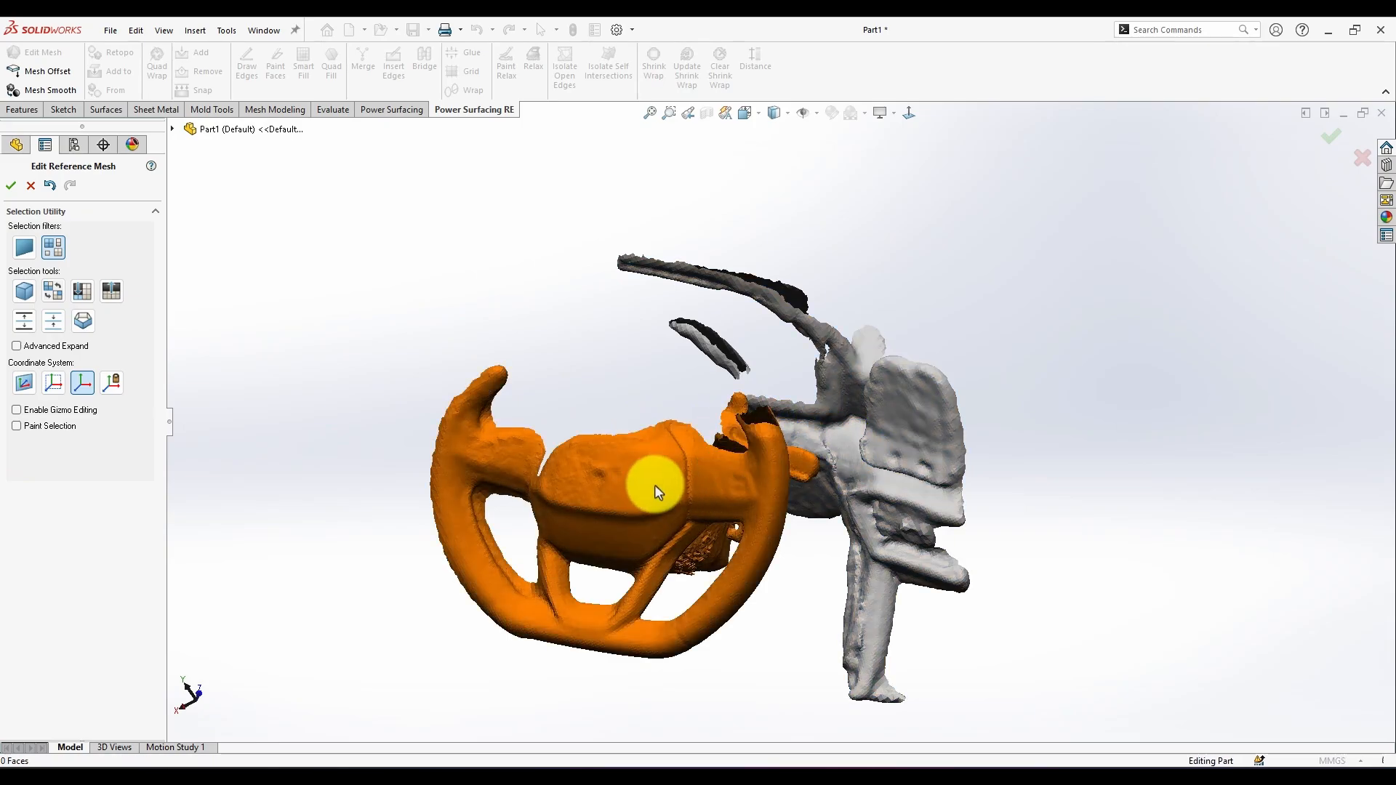
pyautogui.click(654, 484)
pyautogui.click(48, 293)
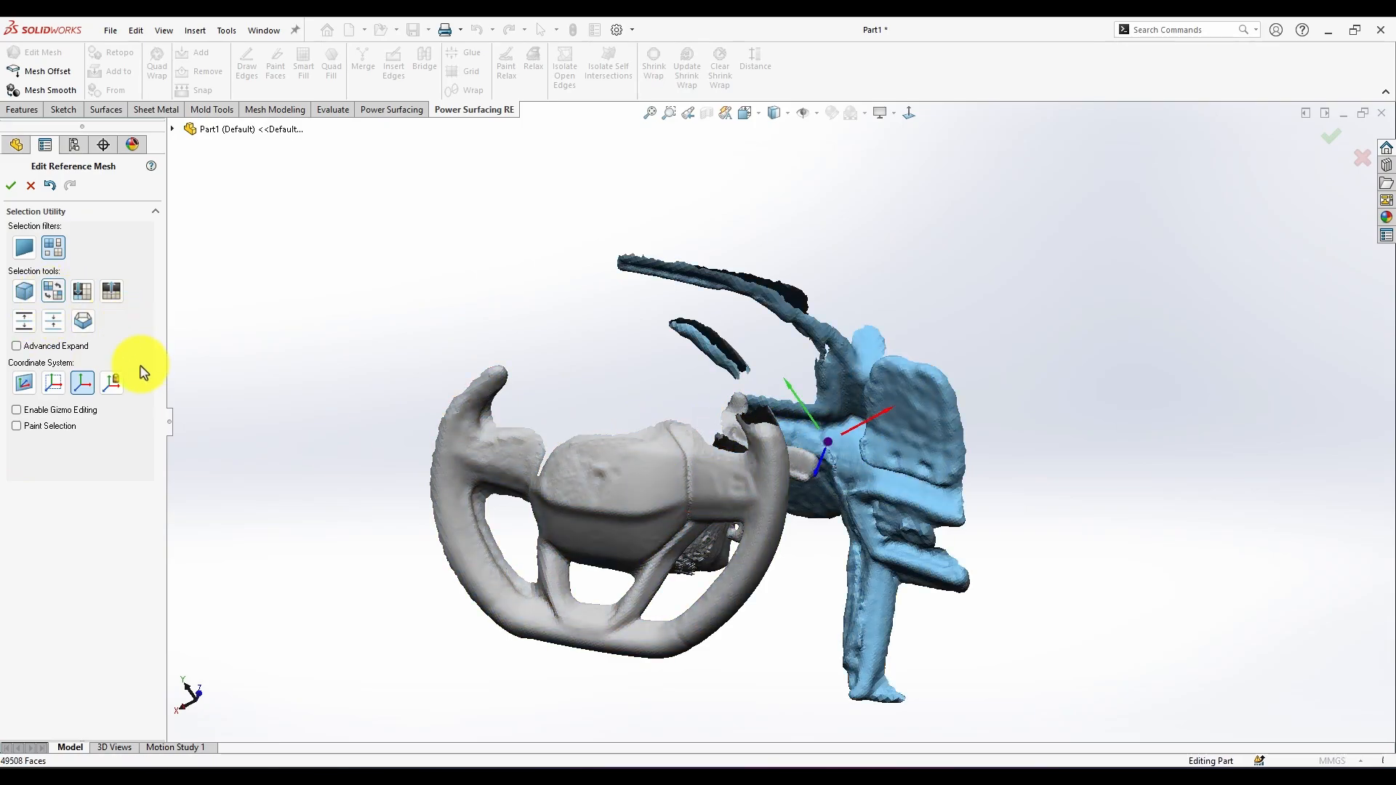
pyautogui.press('Delete')
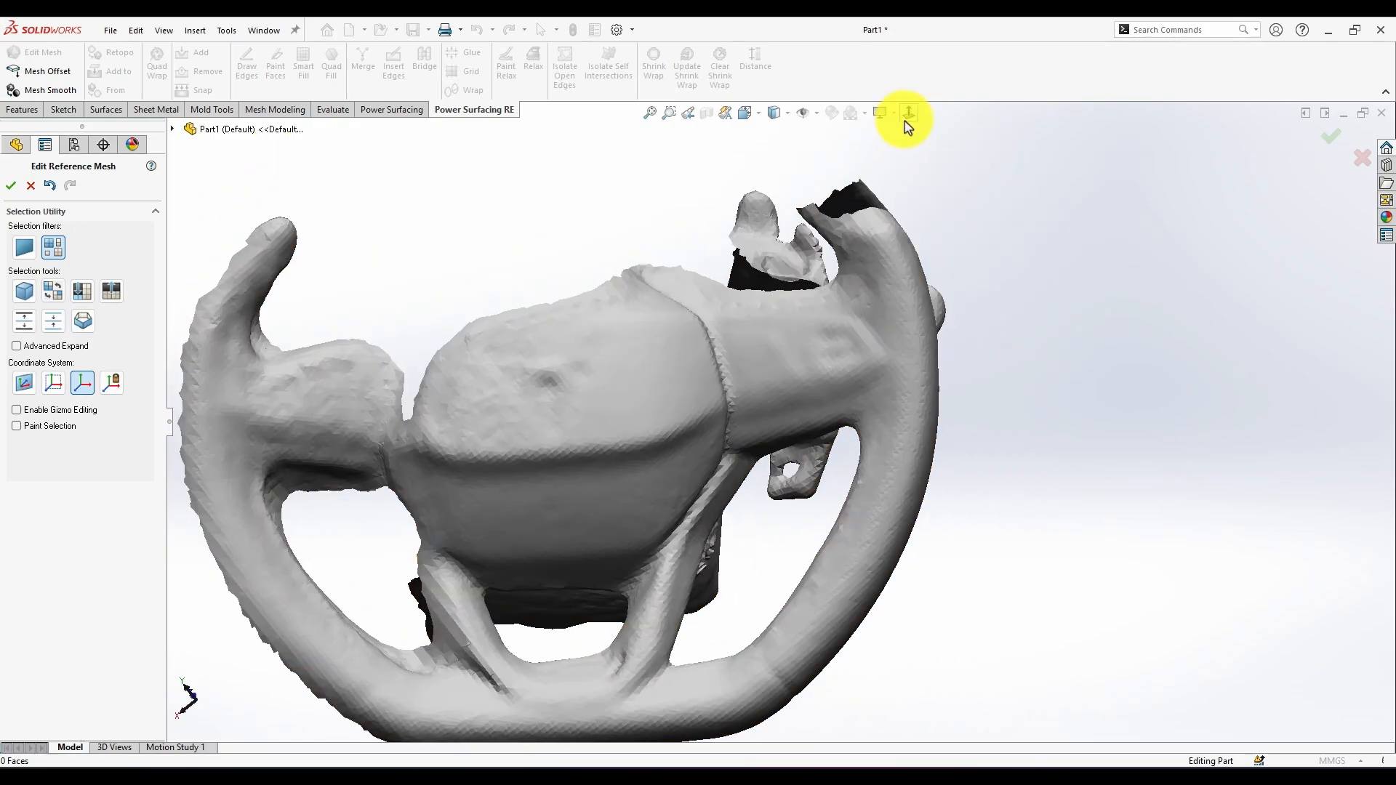
# - Select the whole wheel mesh, enable Gizmo Editing and rotate it about the Z axis until the wheel sits level
pyautogui.click(908, 113)
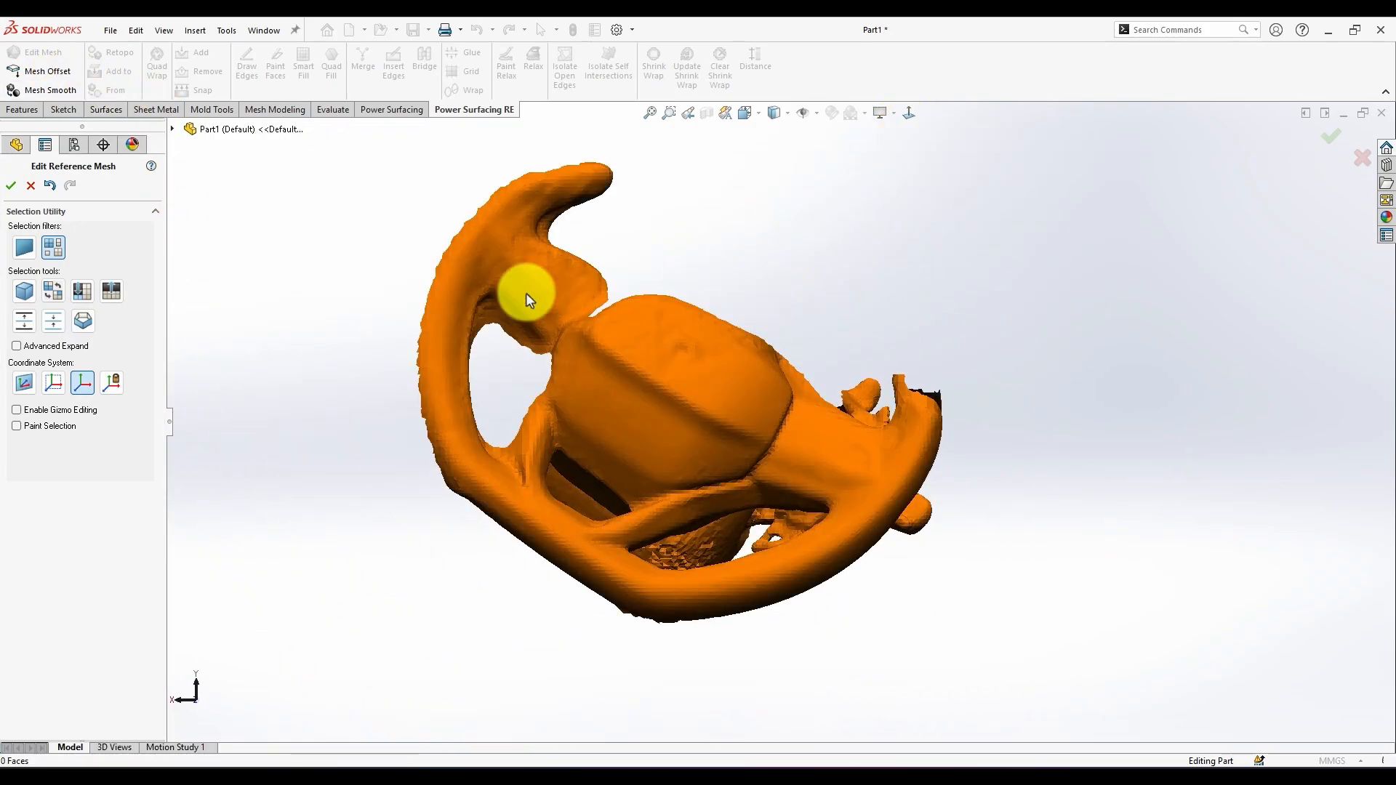
pyautogui.click(588, 374)
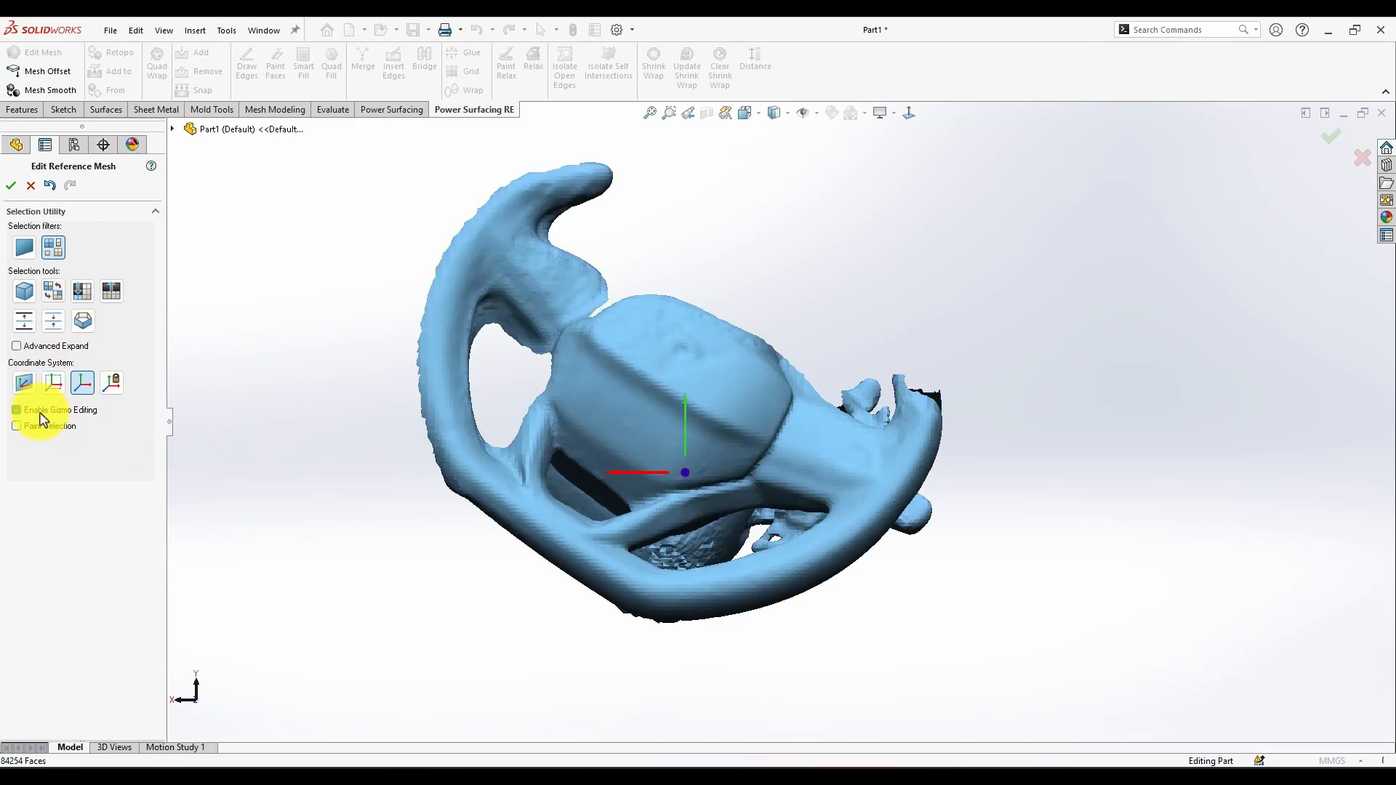
pyautogui.click(16, 410)
pyautogui.moveTo(590, 412); pyautogui.dragTo(574, 485)
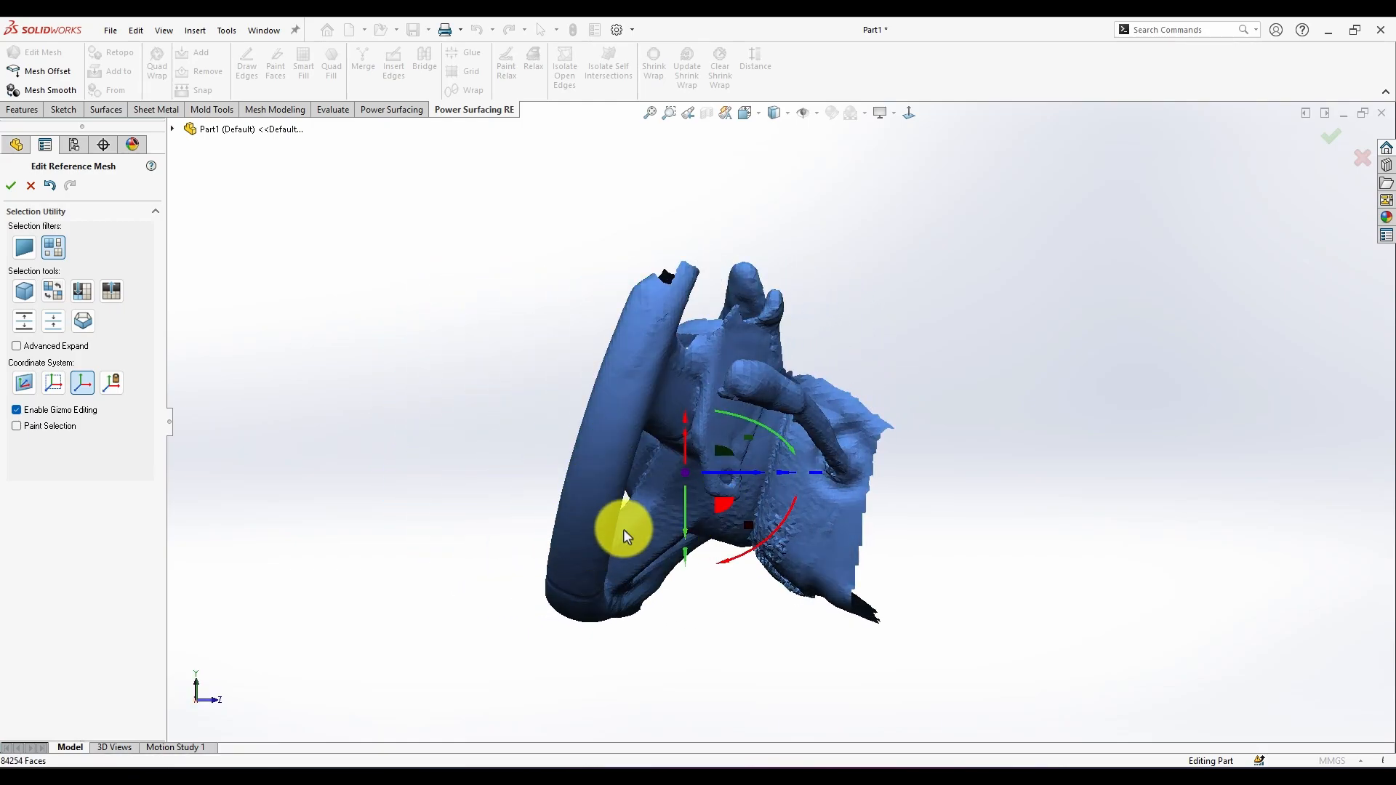
# - Tilt the wheel mesh about the X axis in the side view to bring the rim closer to vertical
pyautogui.moveTo(742, 554); pyautogui.dragTo(769, 545)
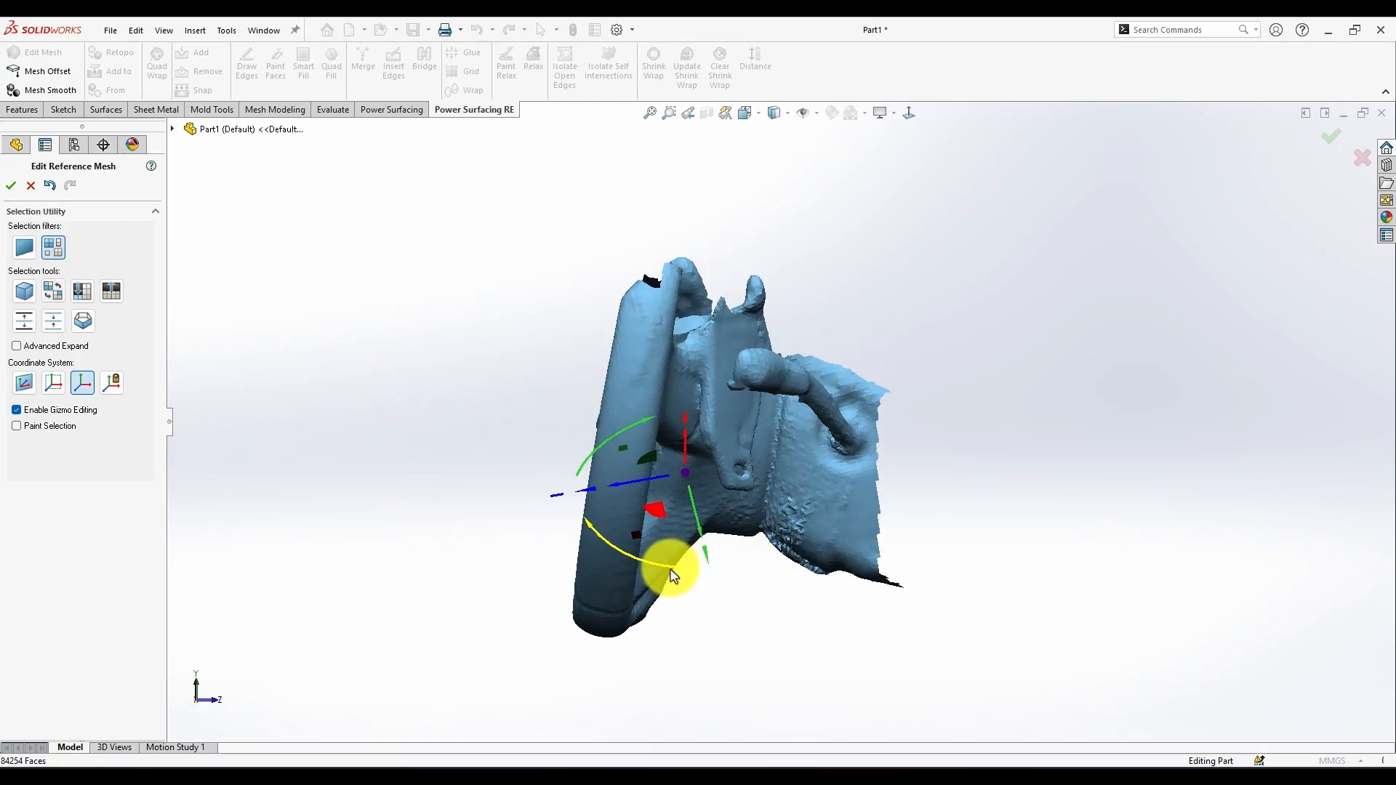
pyautogui.moveTo(670, 574)
pyautogui.mouseDown()
pyautogui.moveTo(685, 570)
pyautogui.moveTo(666, 570)
pyautogui.mouseUp()
pyautogui.click(692, 665)
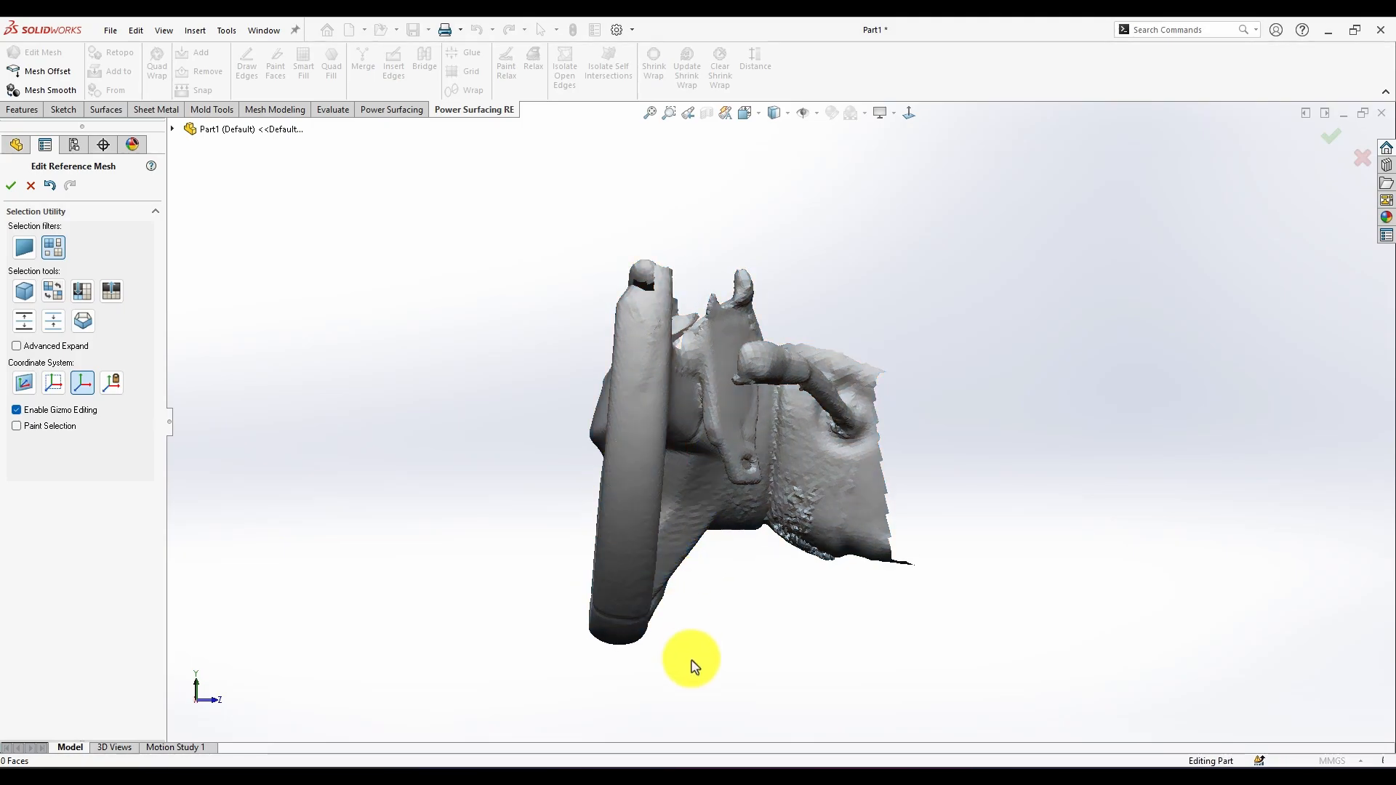
# - Reselect the wheel mesh and fine-tune its rotation about the Z axis in the front view
pyautogui.click(650, 511)
pyautogui.hotkey('ctrl', '7')
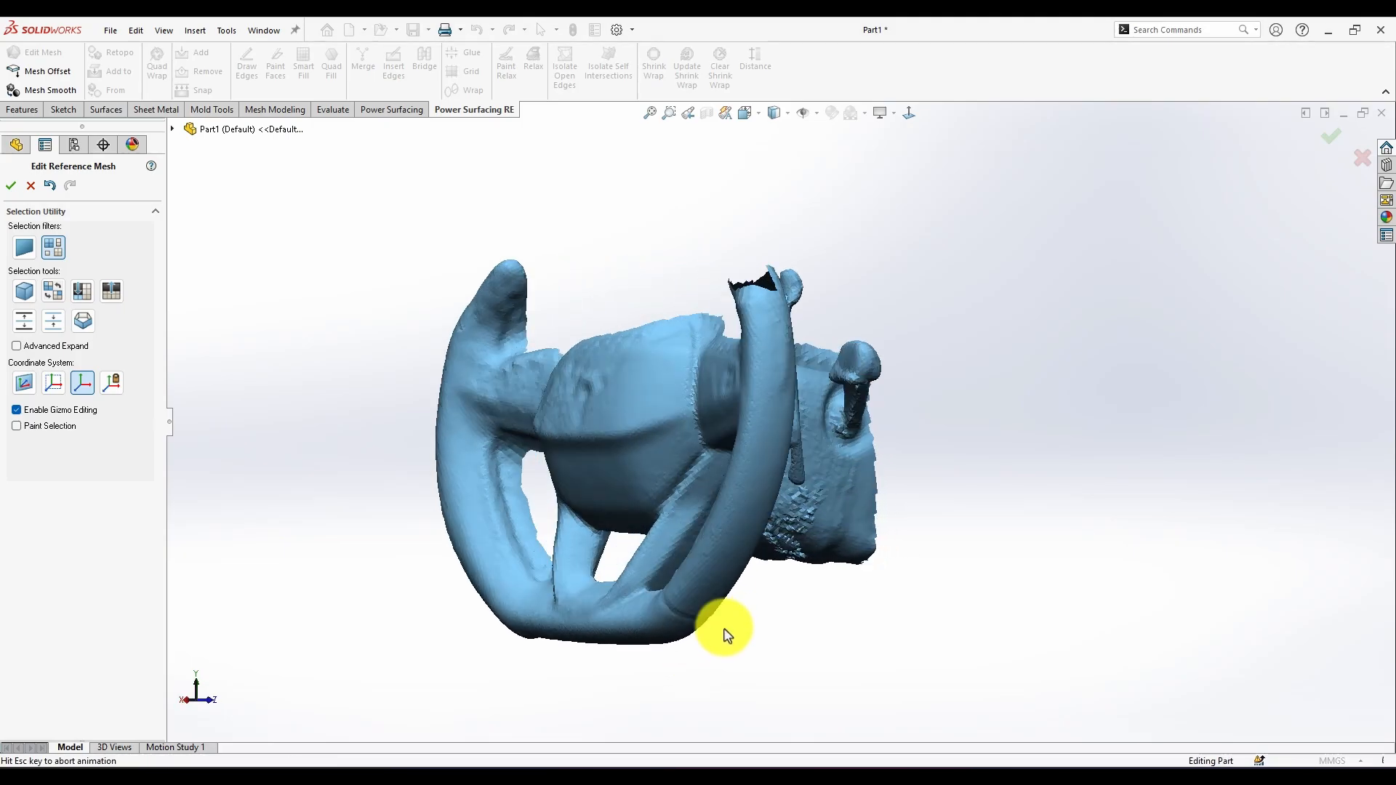
pyautogui.click(617, 394)
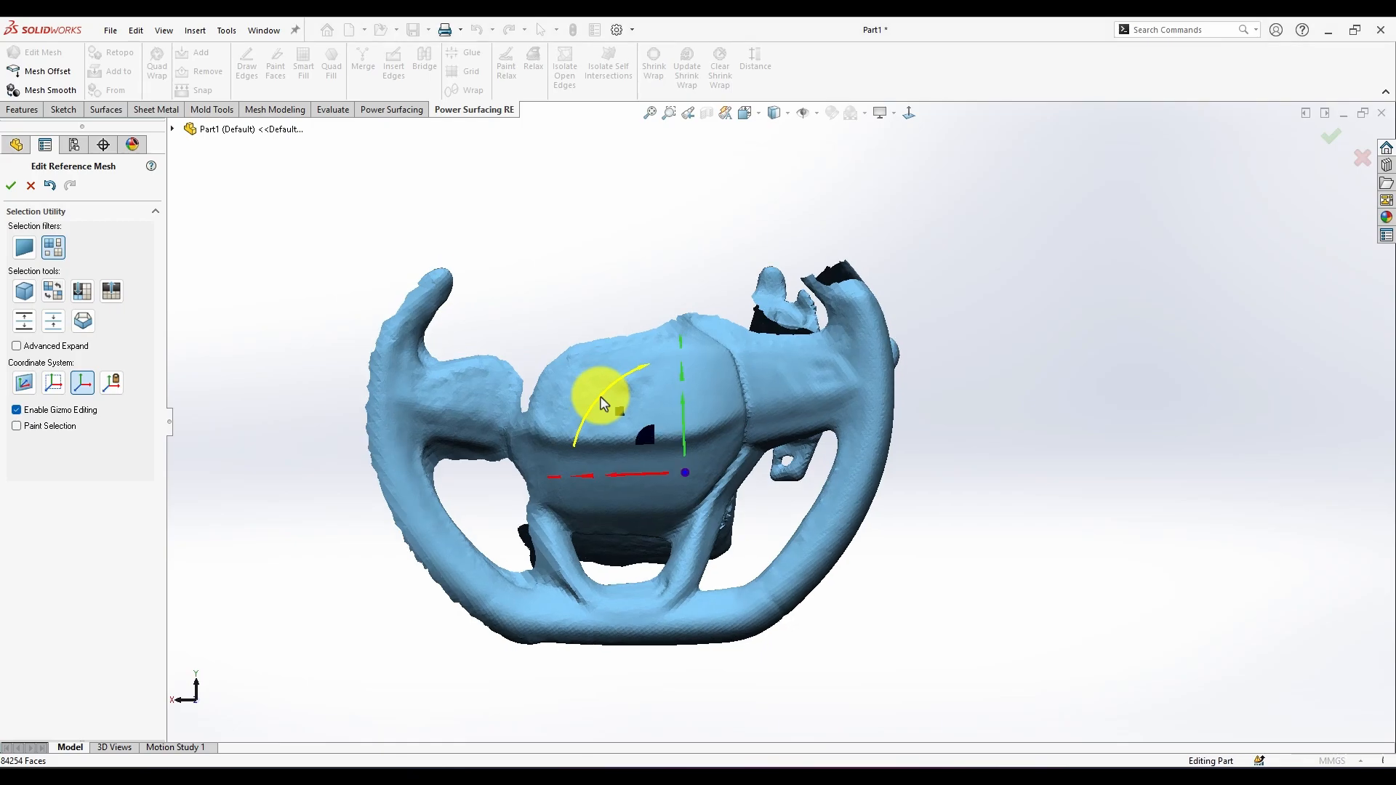
pyautogui.hotkey('shift', 'Down')
pyautogui.click(691, 685)
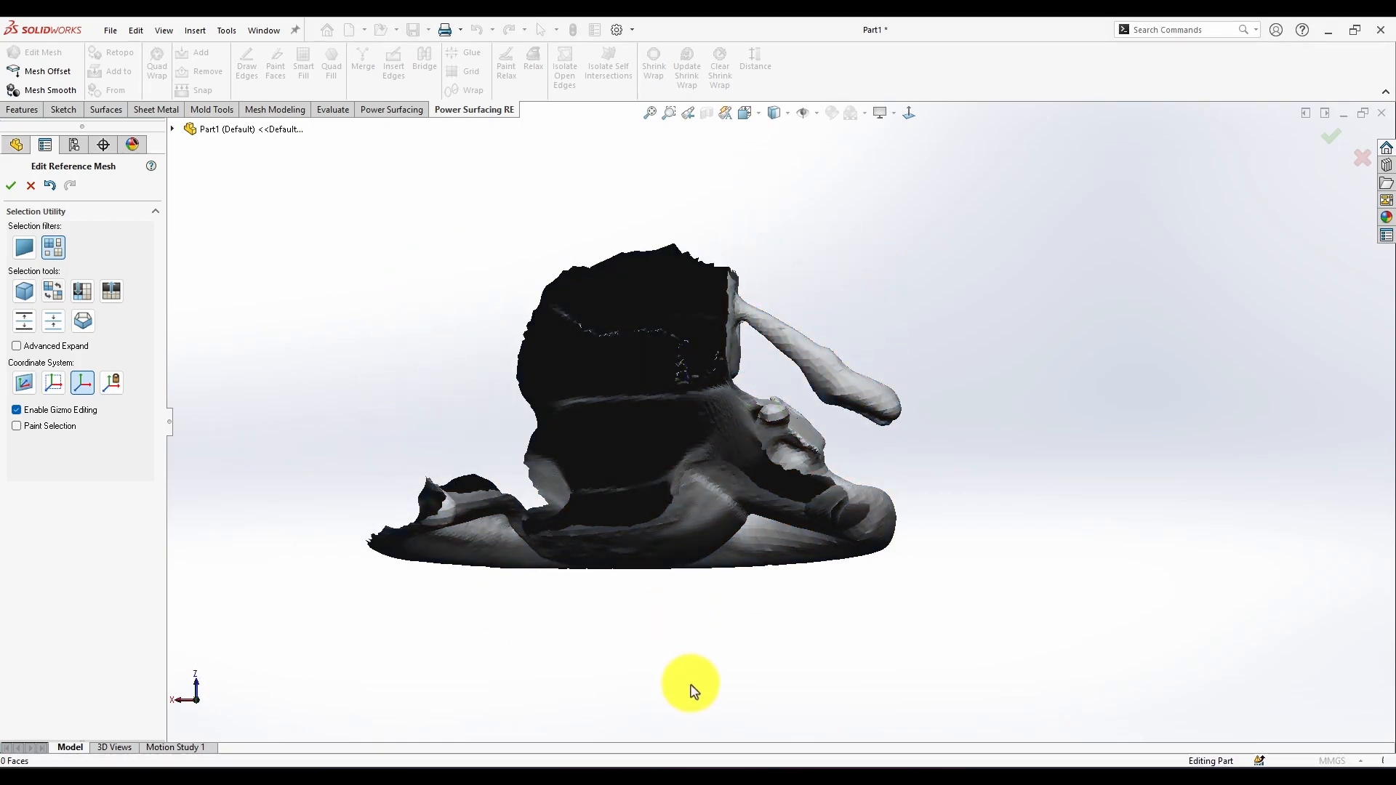
# - Adjust the wheel mesh's rotation about the Y axis while looking along the rim, then deselect the mesh
pyautogui.click(735, 559)
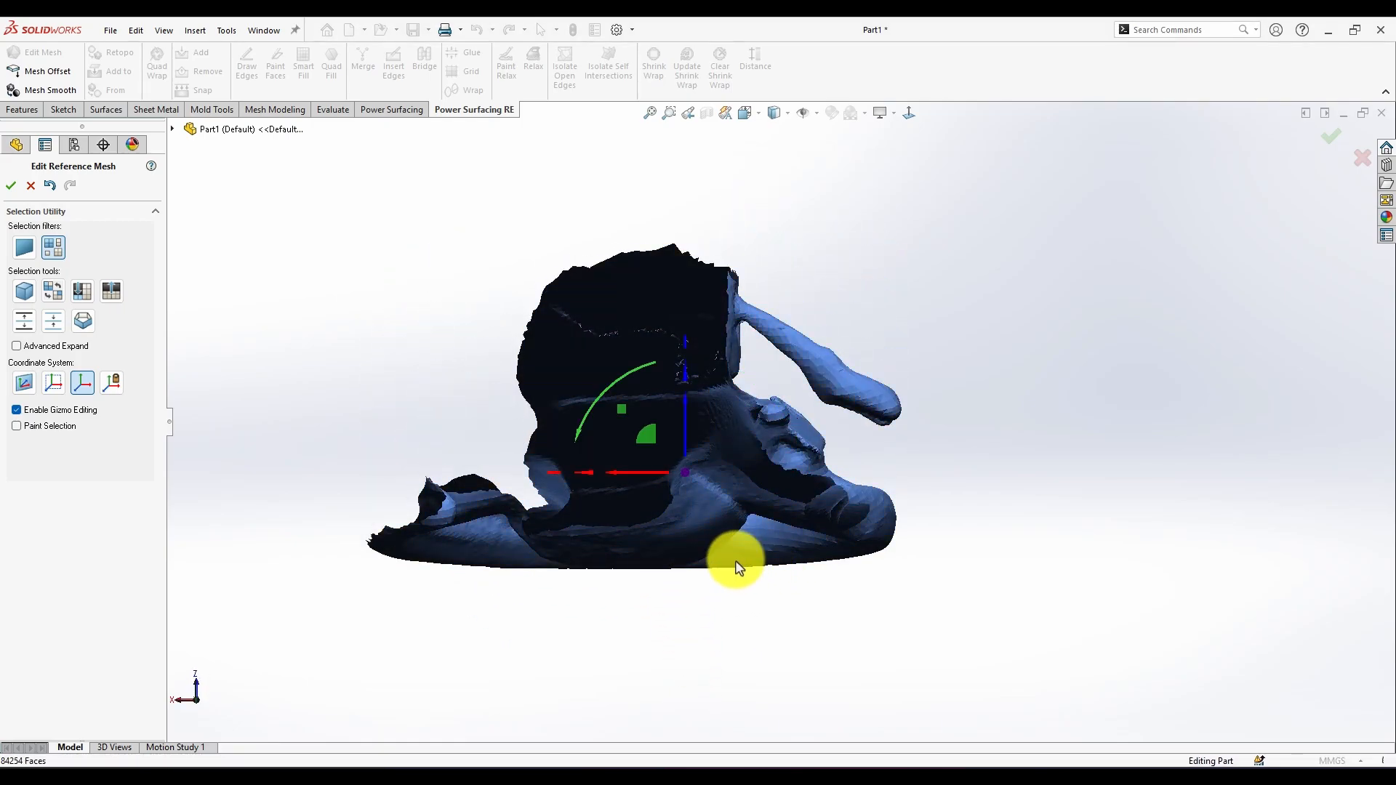
pyautogui.click(586, 418)
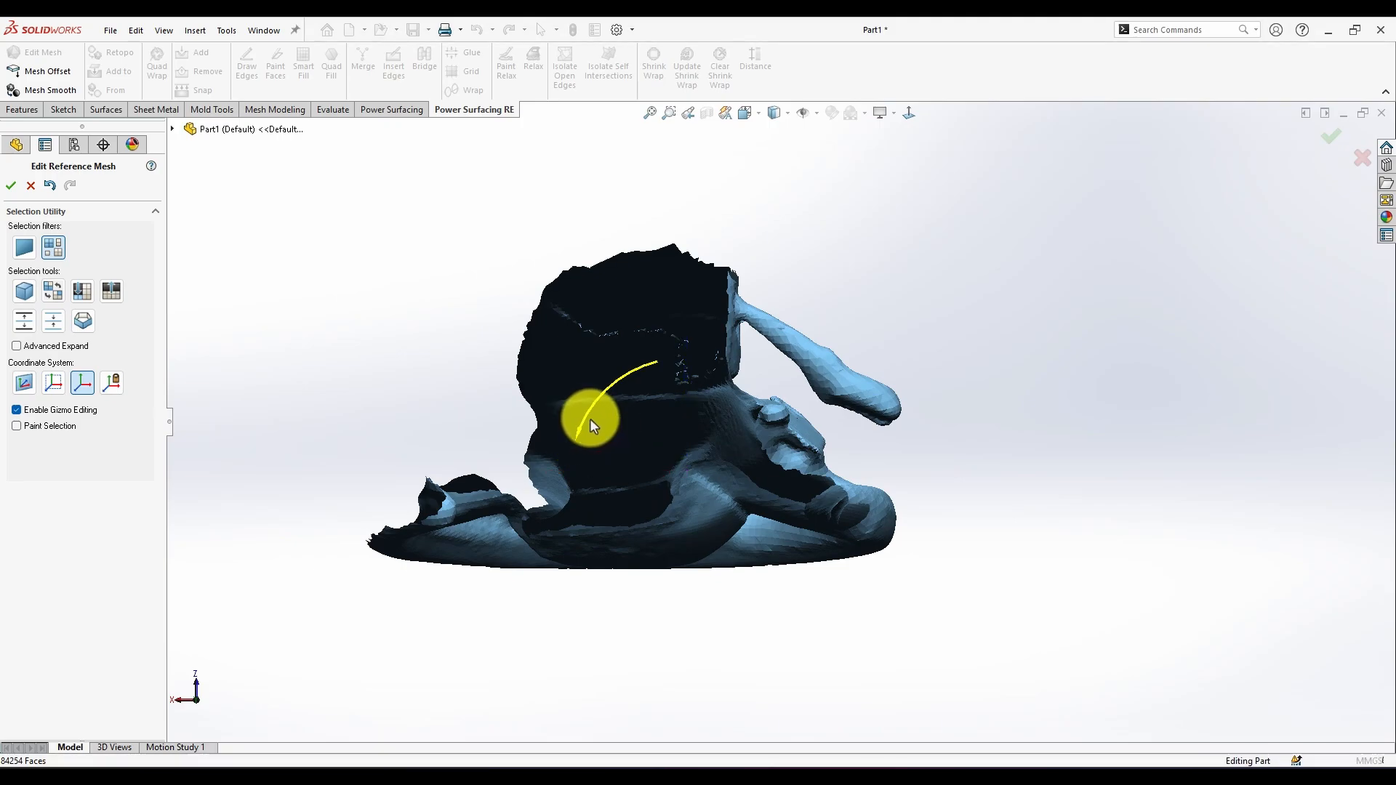
pyautogui.click(606, 655)
# - Check the alignment of the wheel mesh from above or below, from the front and from the side
pyautogui.hotkey('shift', 'Up')
pyautogui.hotkey('shift', 'Up')
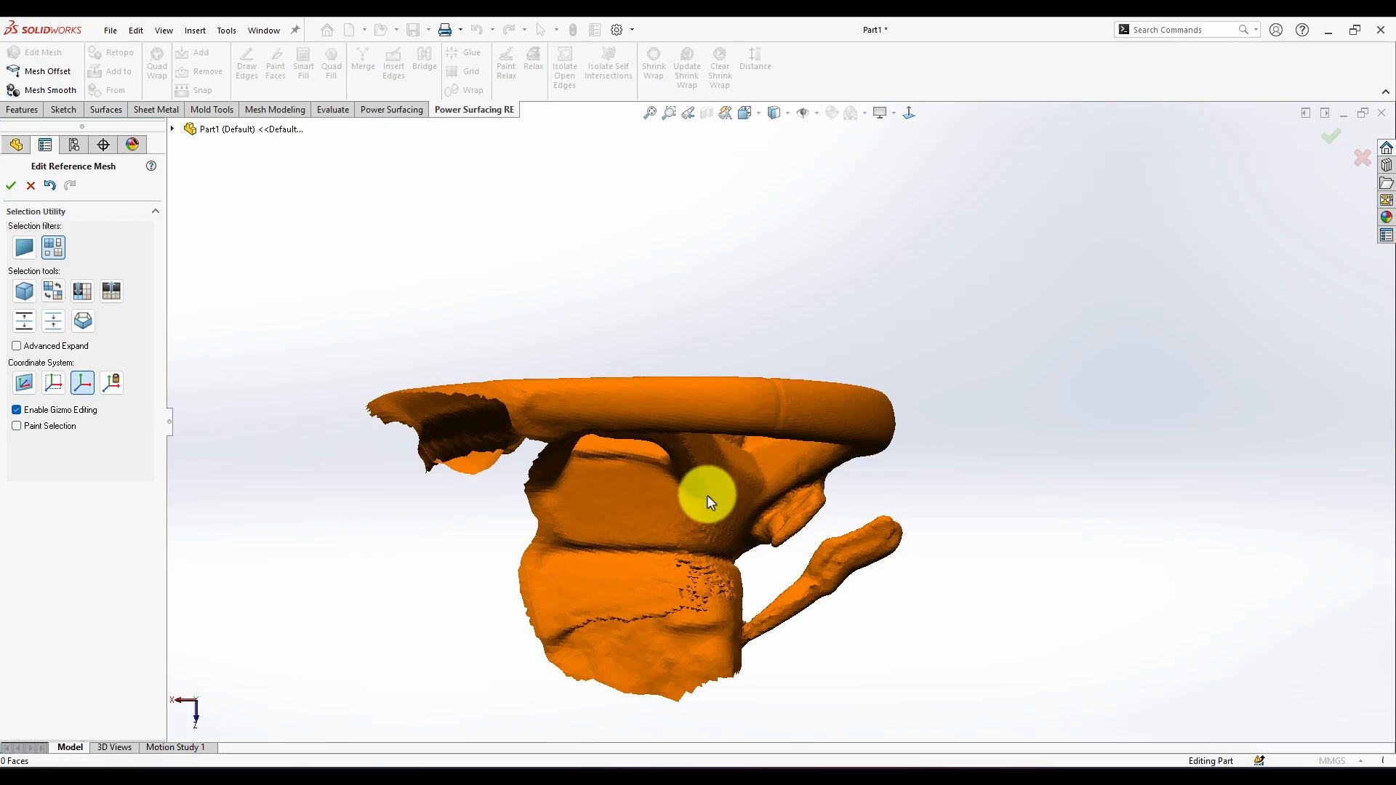
pyautogui.click(680, 515)
pyautogui.hotkey('shift', 'Down')
pyautogui.click(849, 652)
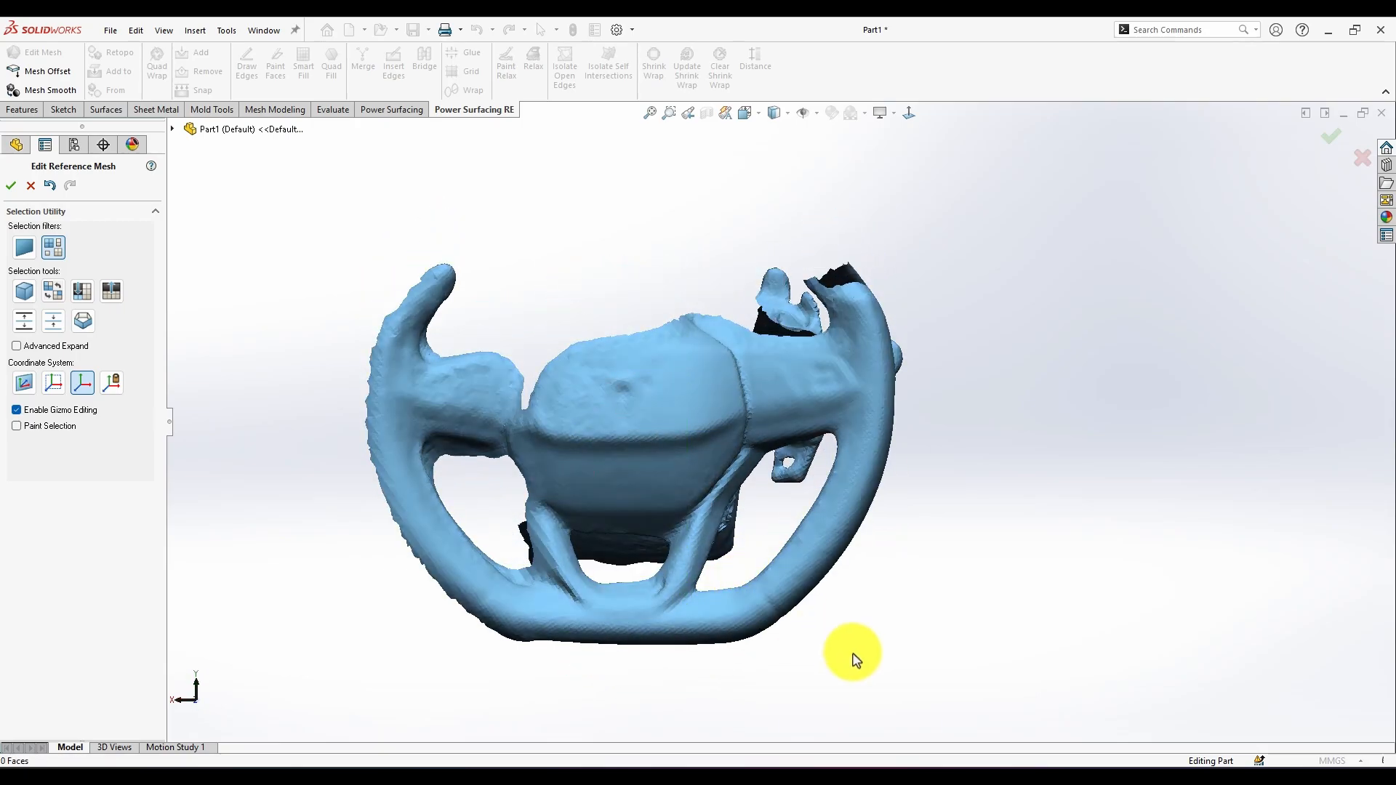
pyautogui.hotkey('shift', 'Left')
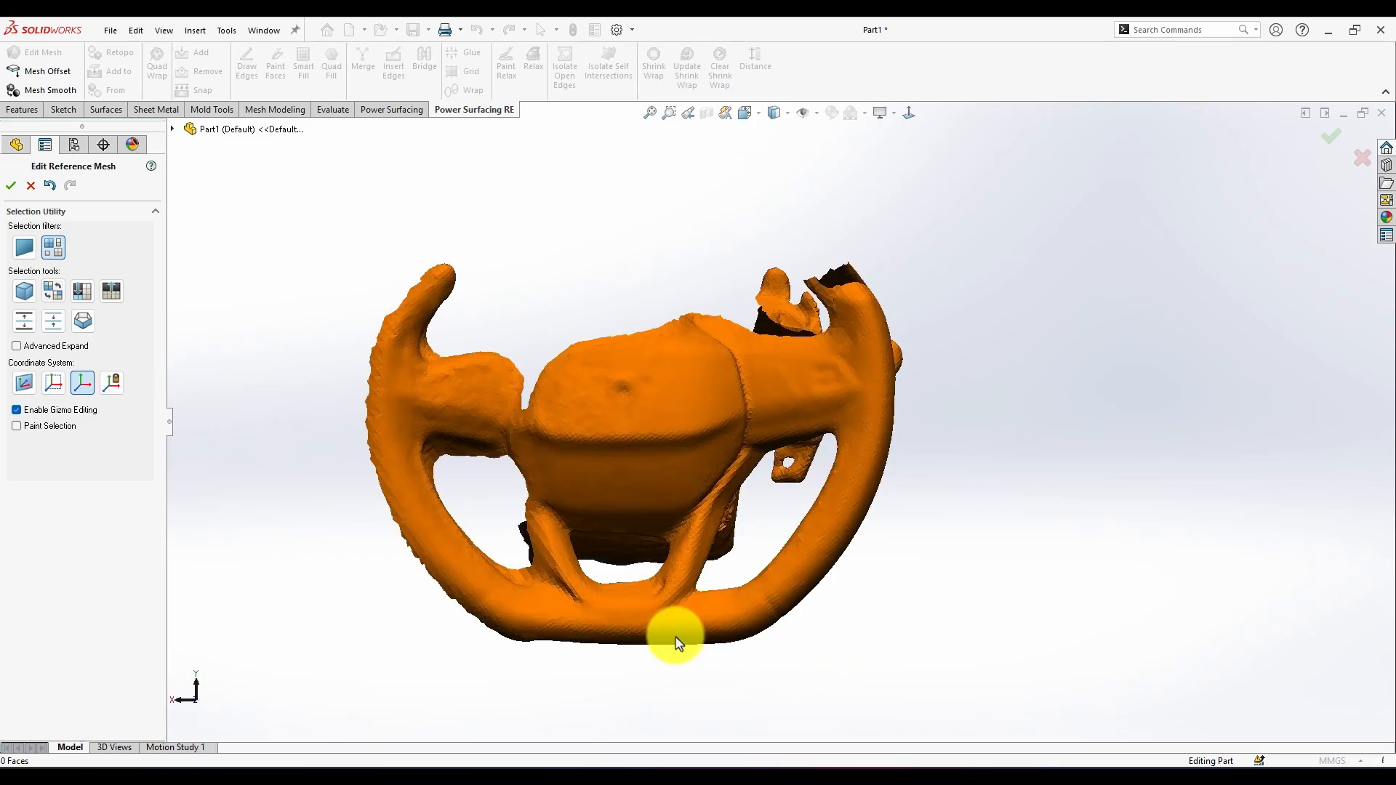
pyautogui.hotkey('shift', 'Left')
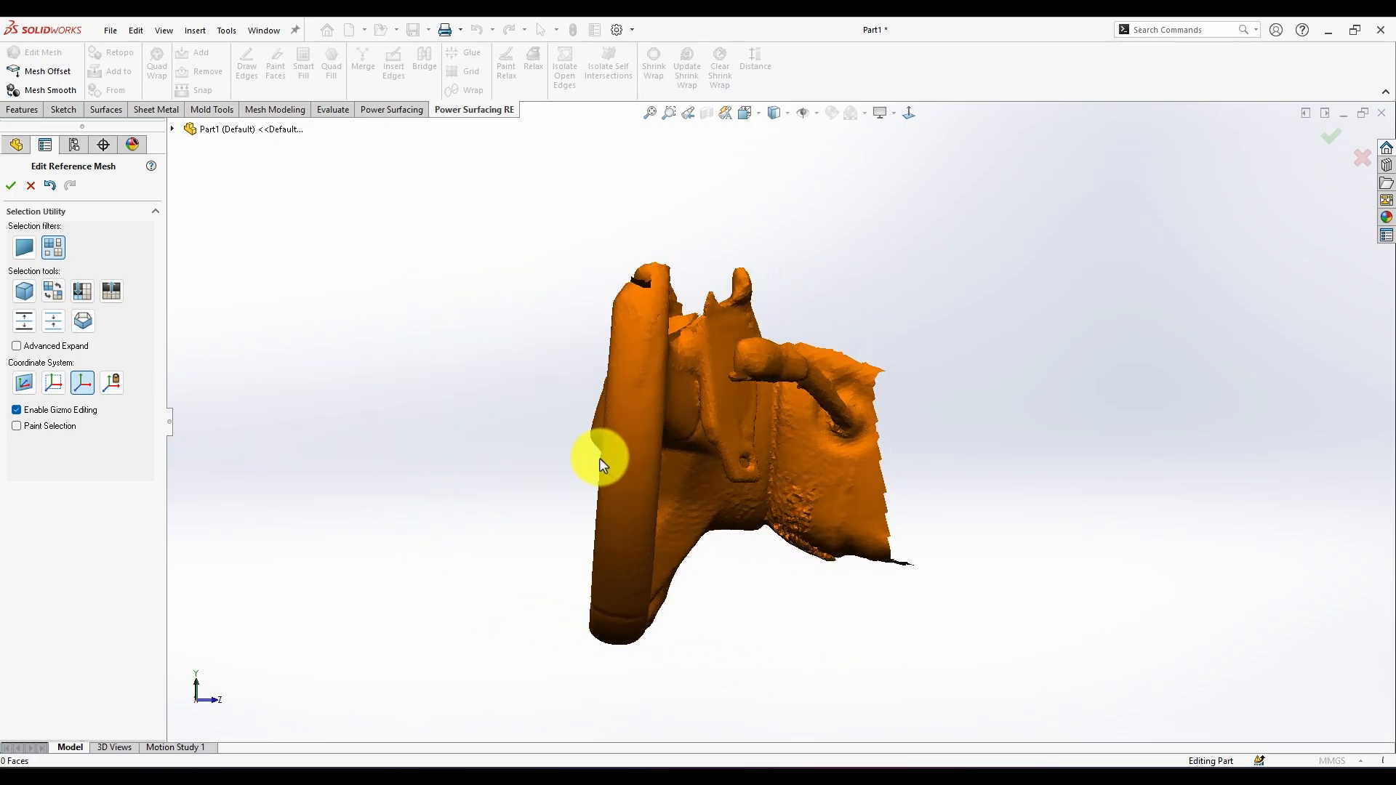
pyautogui.hotkey('shift', 'Right')
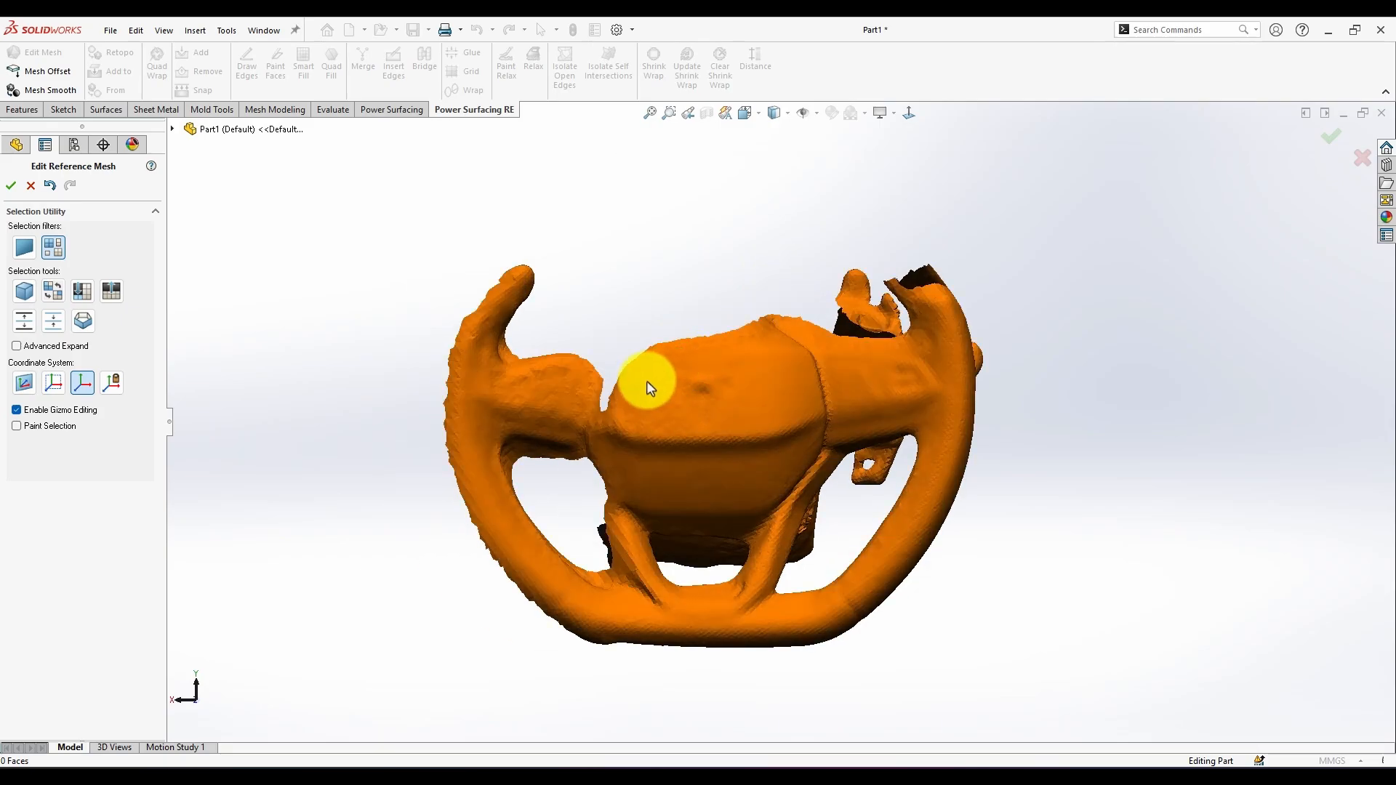
# - Smooth the surface of the steering wheel reference mesh with Mesh Smooth
pyautogui.click(647, 381)
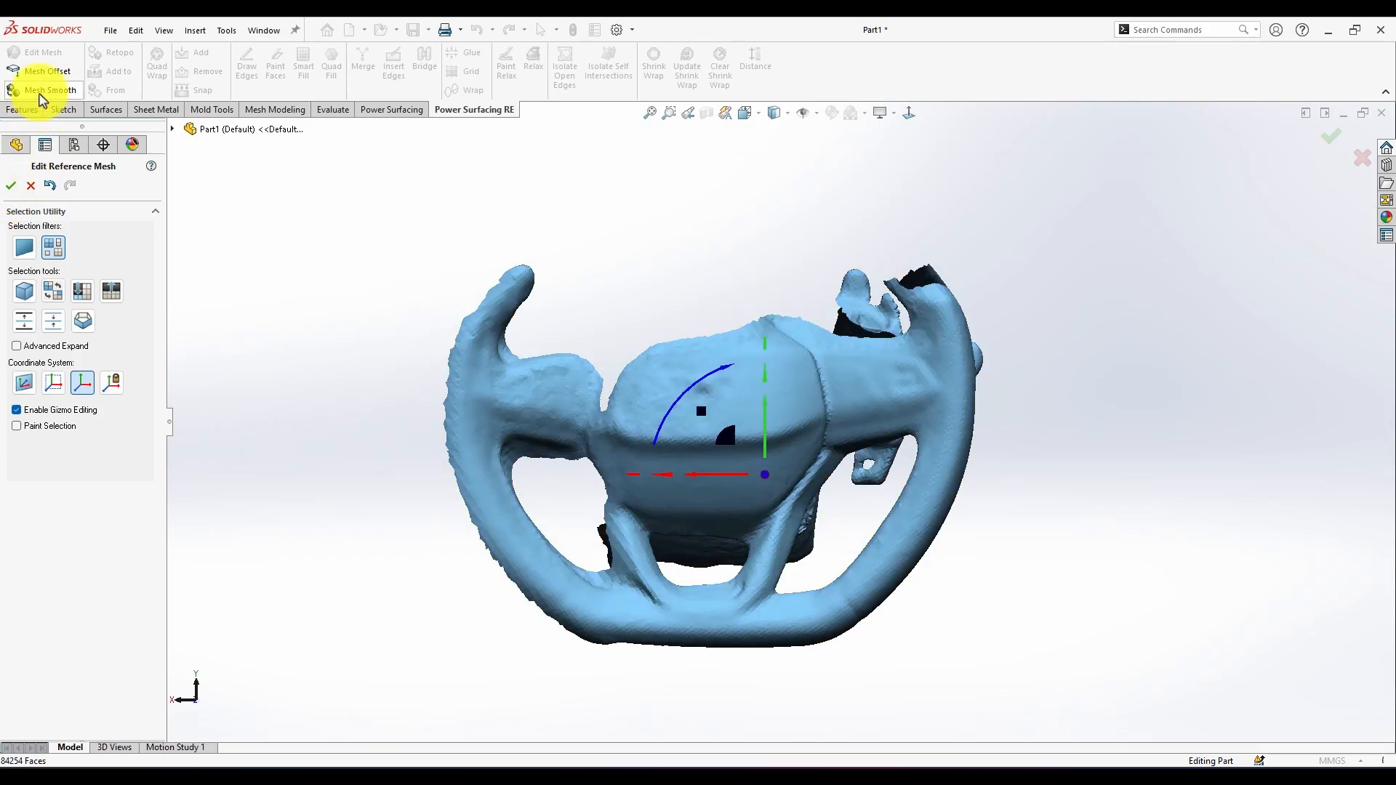
pyautogui.click(833, 538)
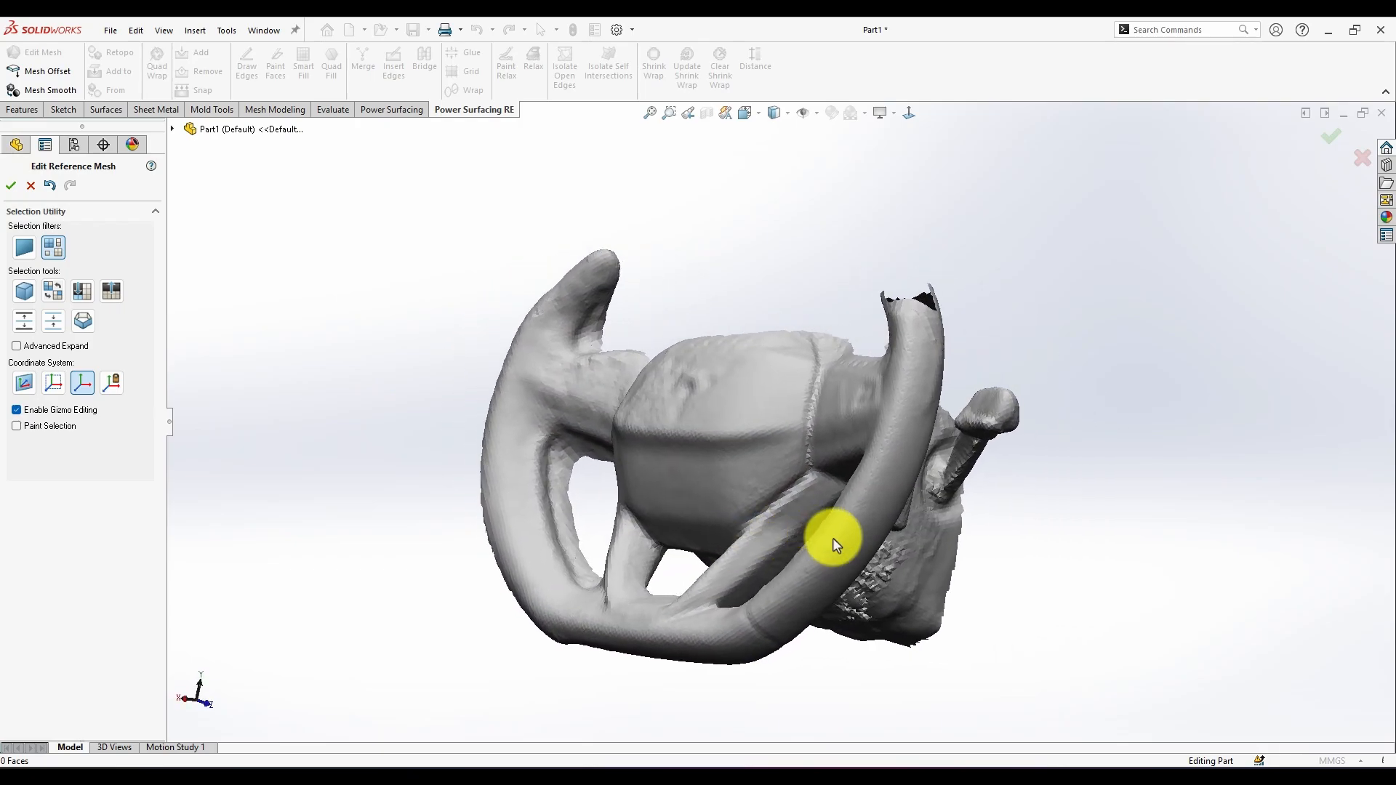
pyautogui.scroll(-5, 832, 541)
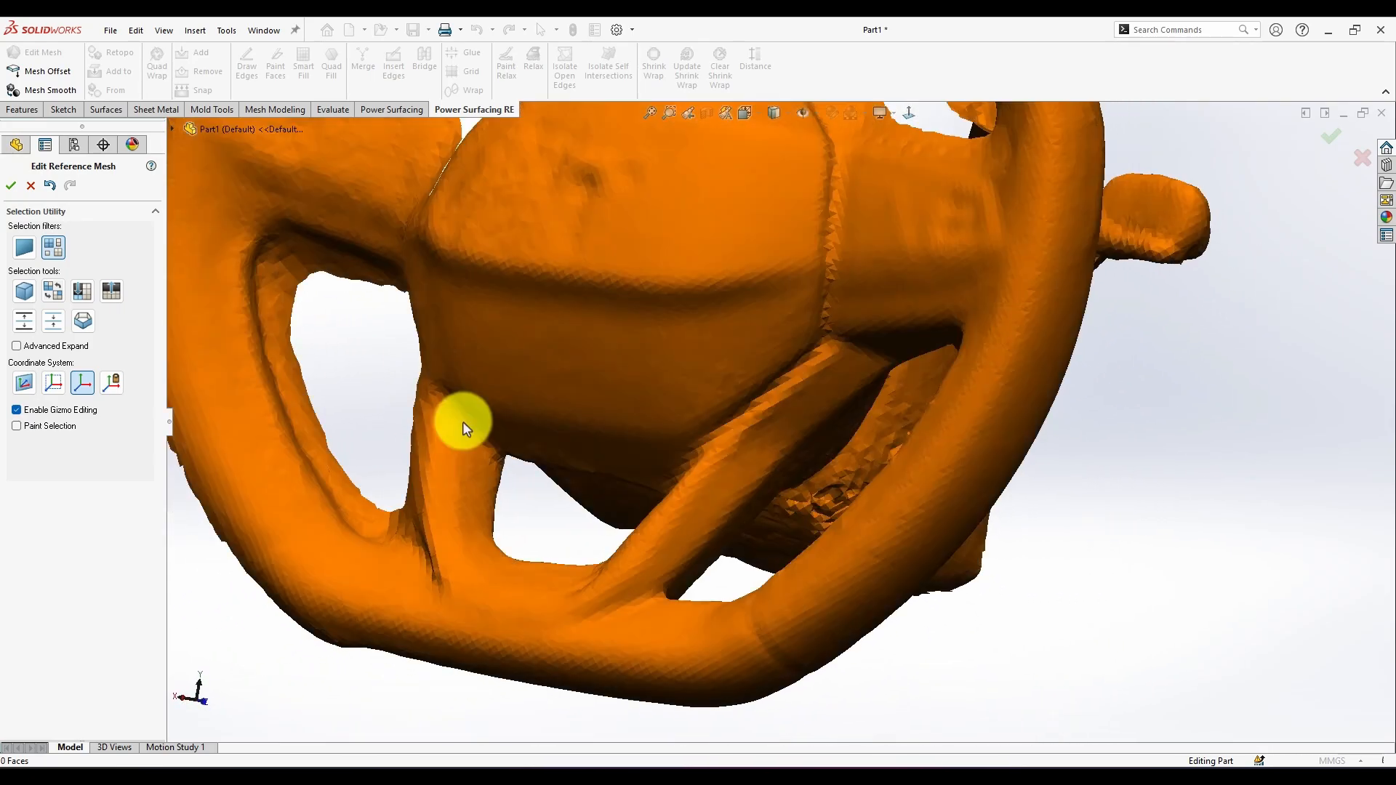
pyautogui.click(51, 90)
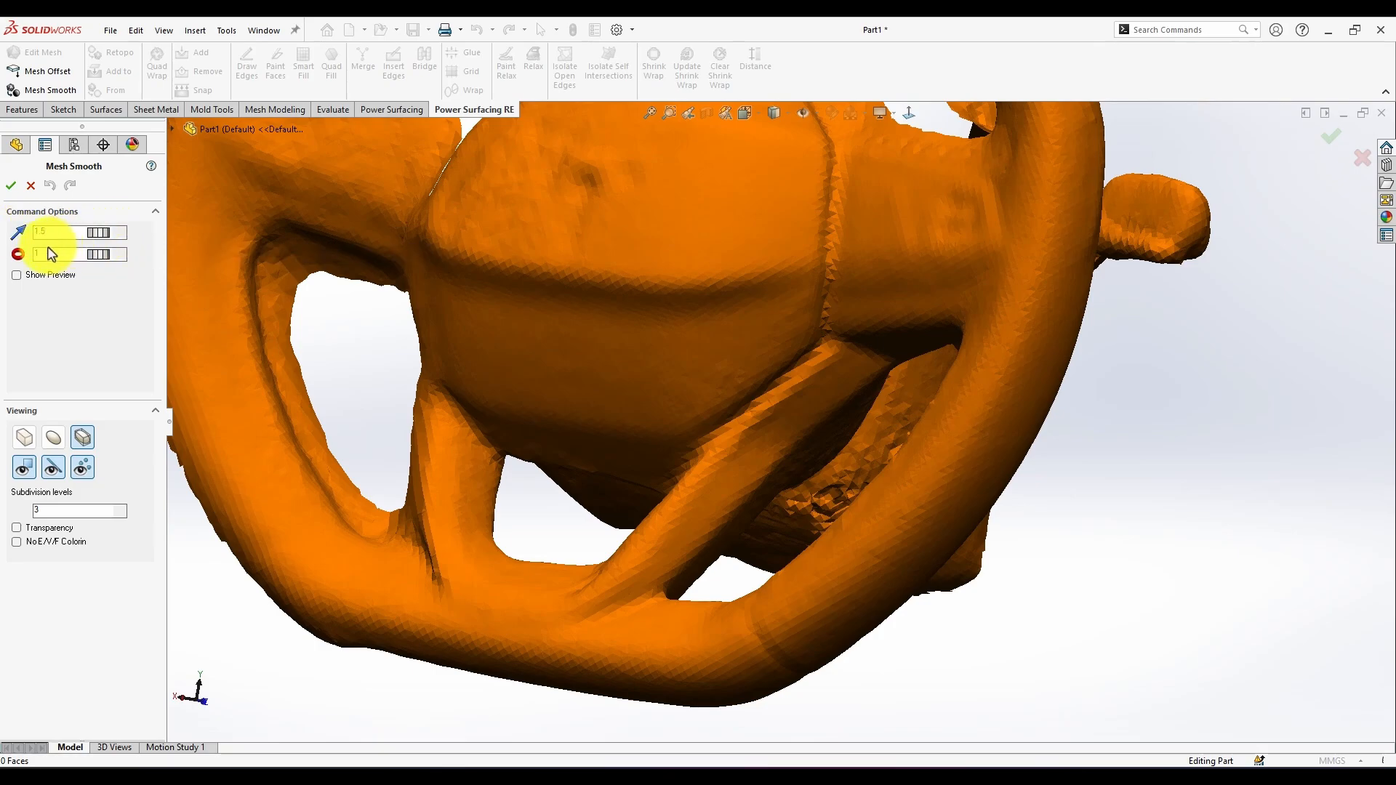
pyautogui.click(11, 186)
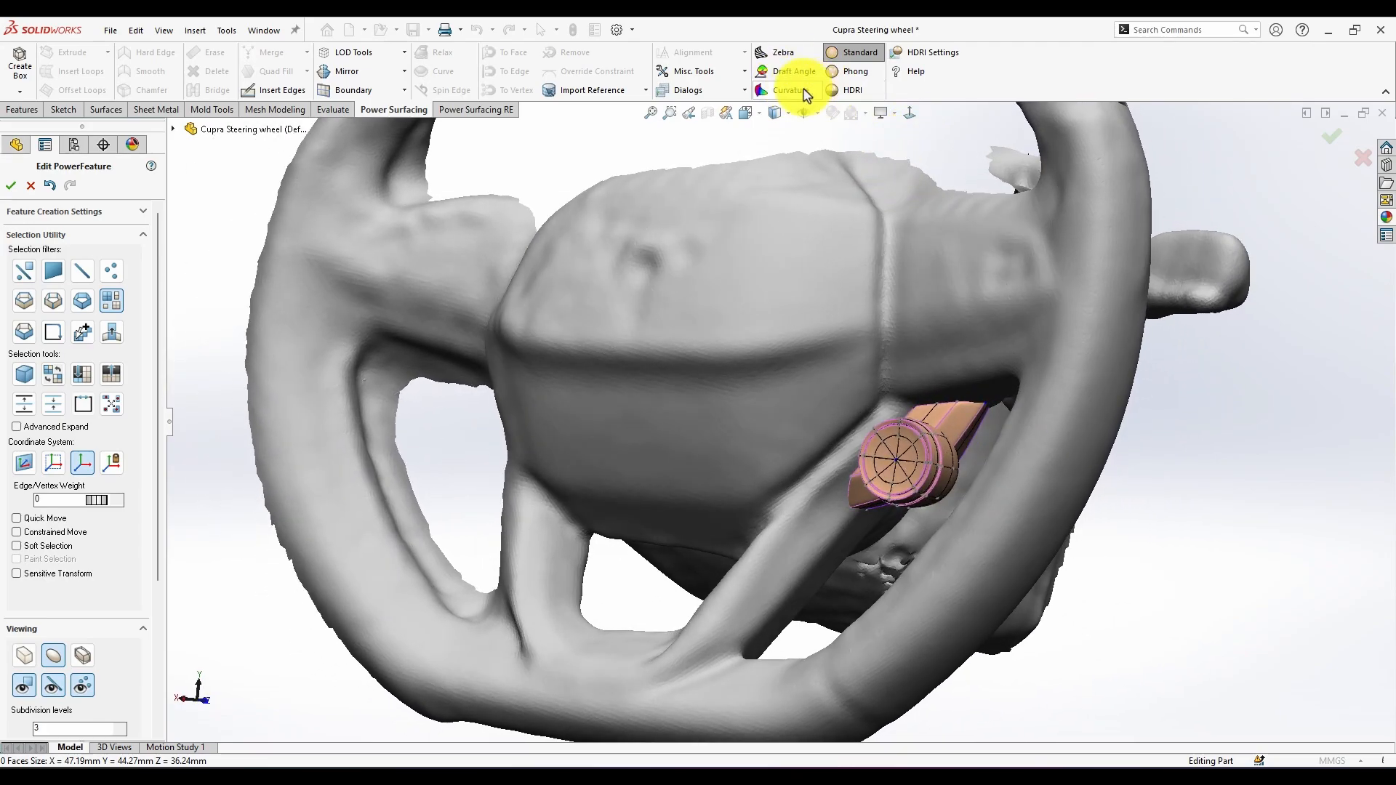
# - Check the modelled wheel button with Curvature analysis, return to Standard shading and finish editing the PowerFeature
pyautogui.click(805, 93)
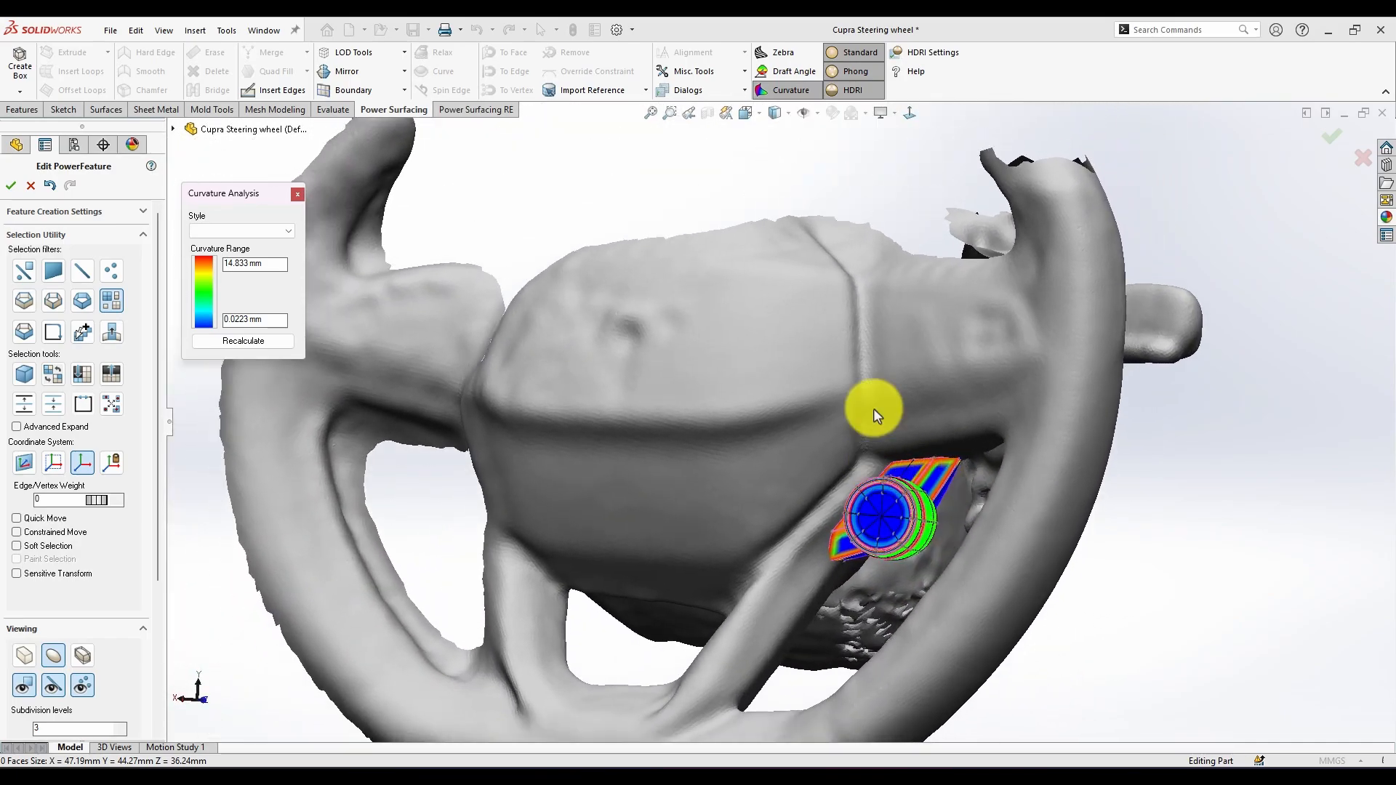
pyautogui.click(847, 58)
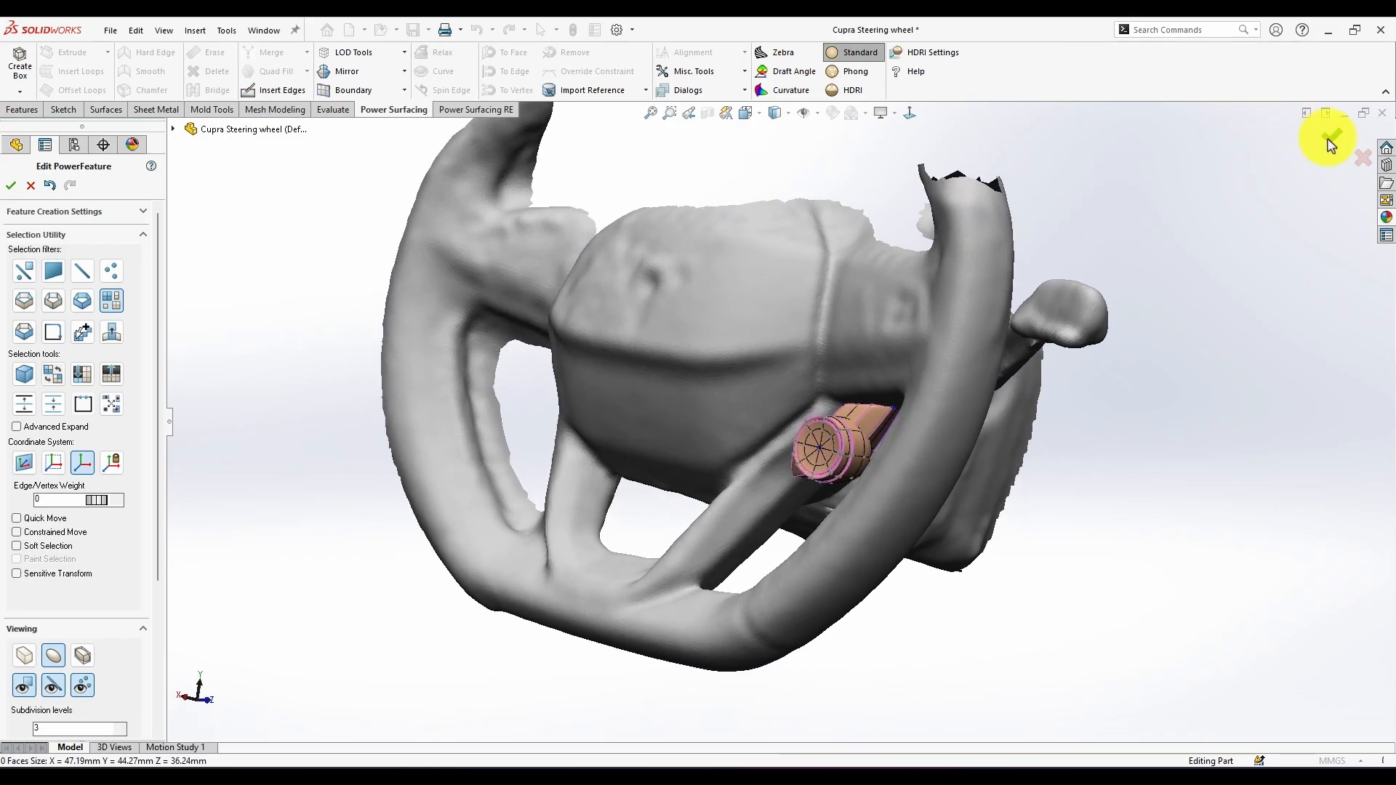
pyautogui.click(1330, 140)
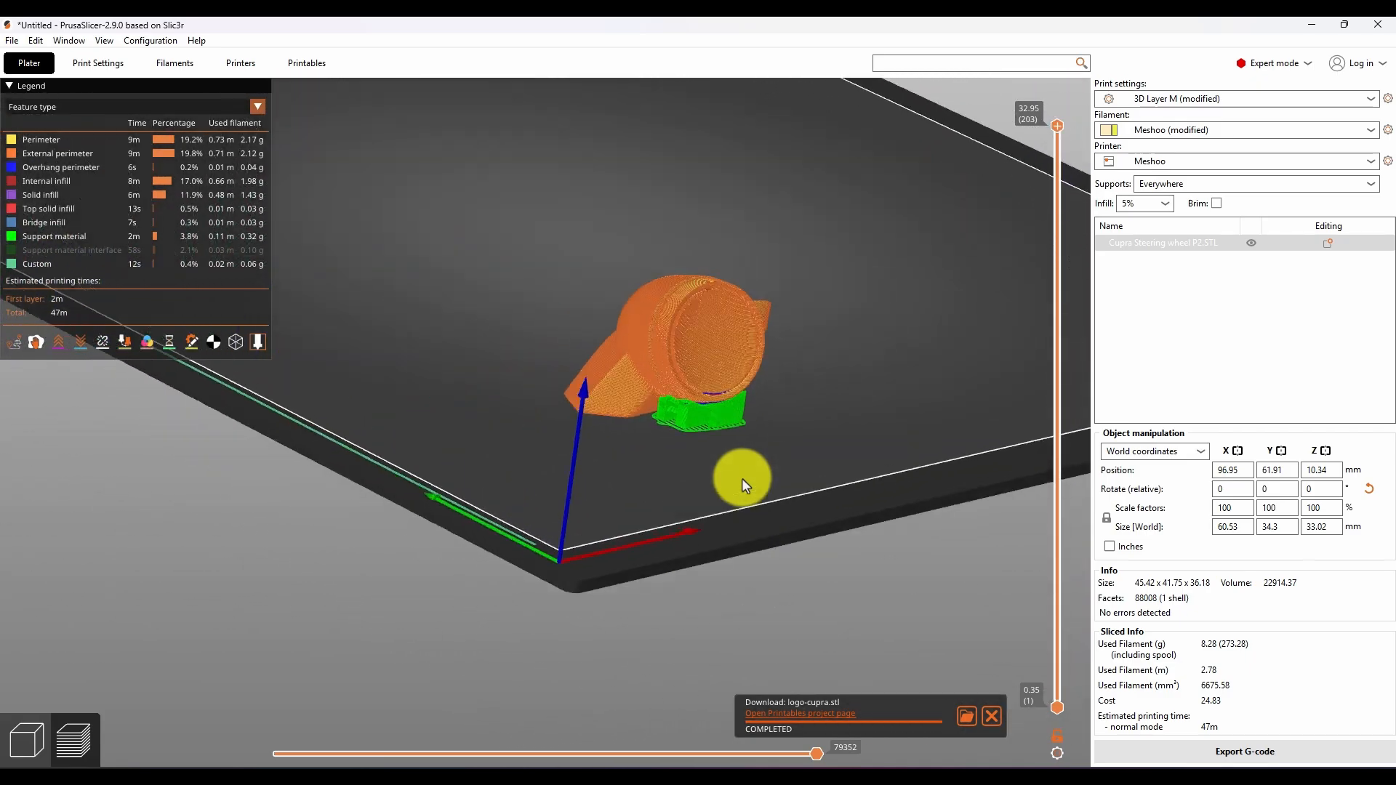
# - Switch to PrusaSlicer and preview the sliced steering wheel part up to the 8.55 mm layer
pyautogui.click(1057, 473)
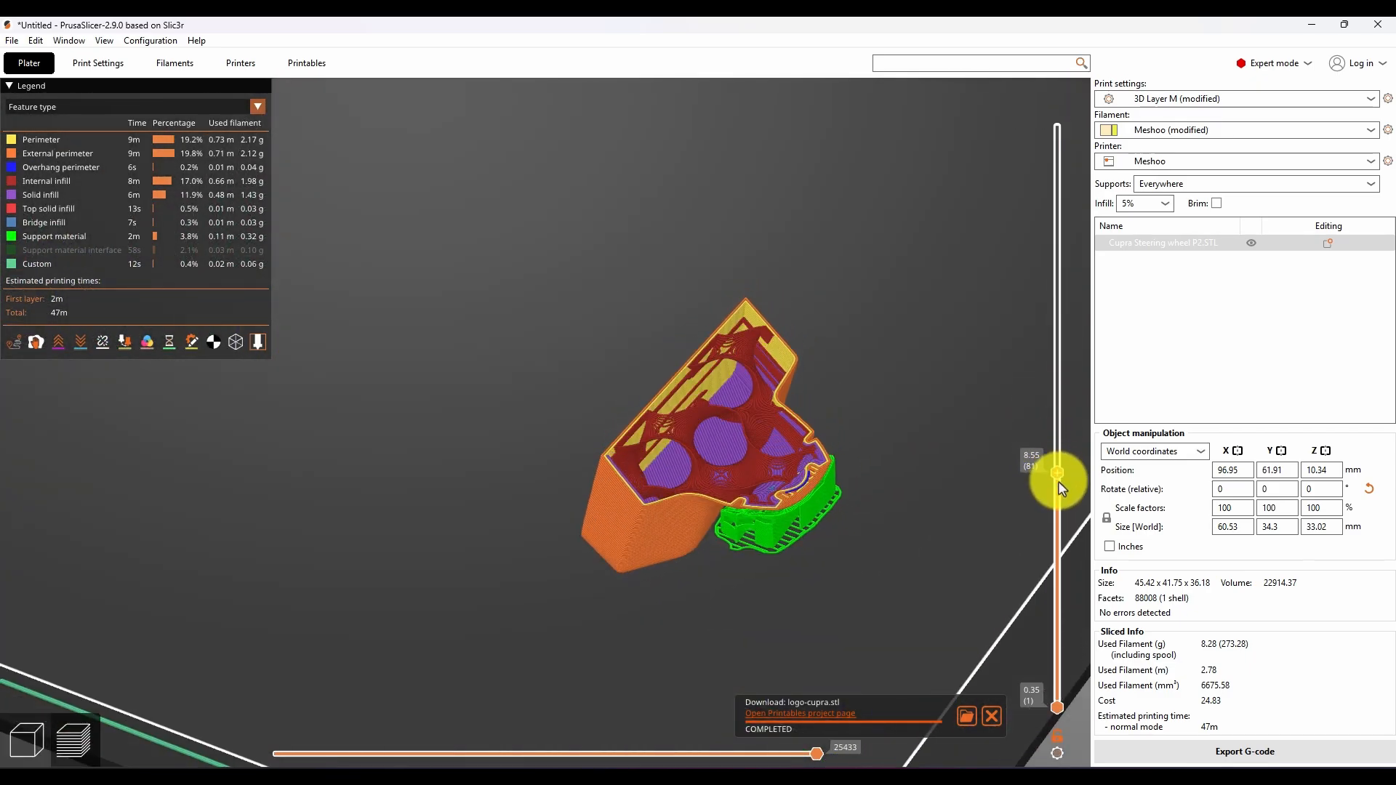